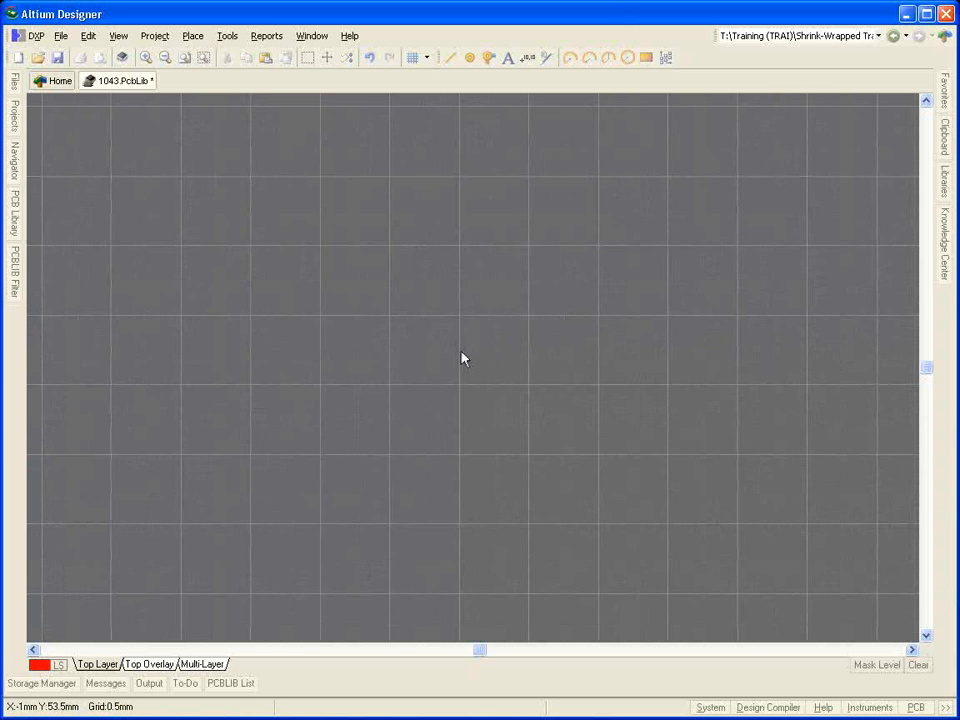
Step: Jump to the footprint's reference point and turn on the Origin Marker in the PCB Editor display preferences
{"action": "key", "text": "j"}
{"action": "key", "text": "r"}
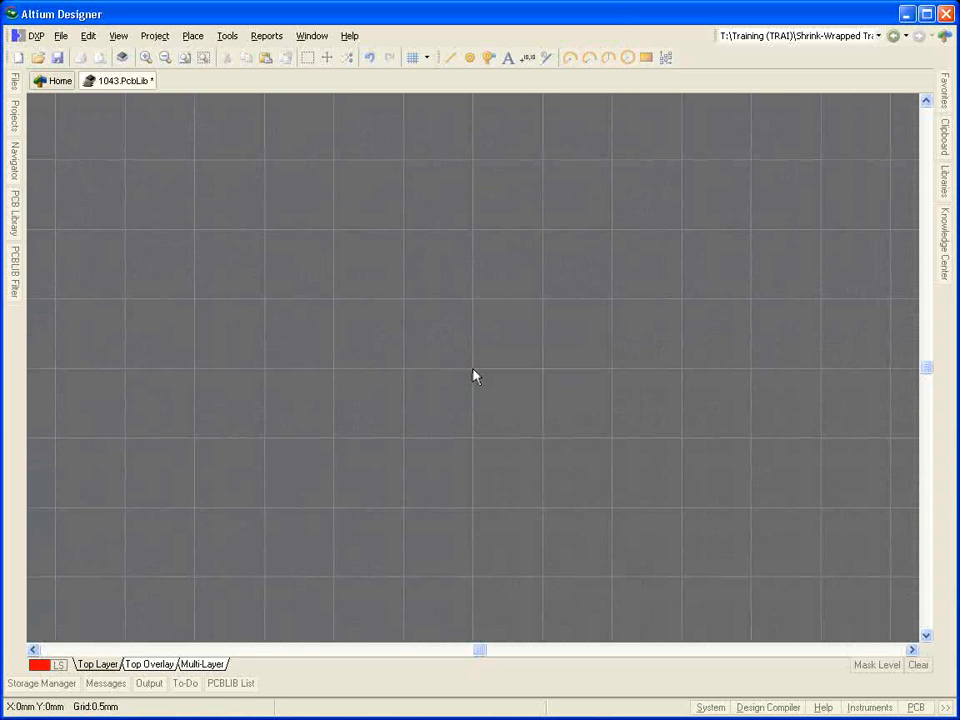
{"action": "left_click", "coordinate": [227, 36]}
{"action": "left_click", "coordinate": [292, 456]}
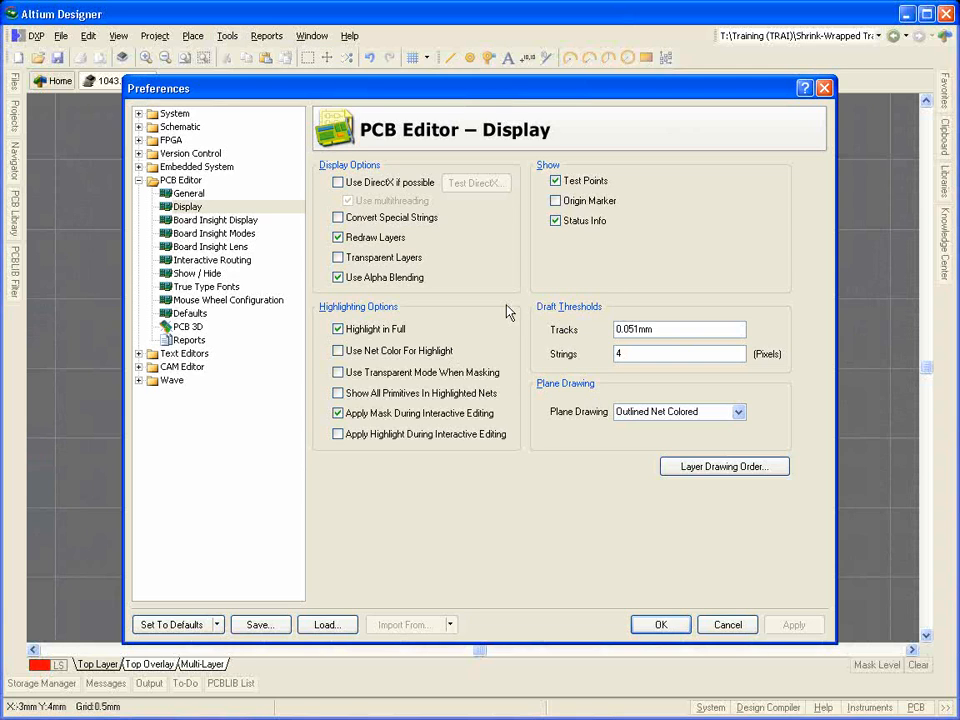
{"action": "left_click", "coordinate": [583, 204]}
{"action": "key", "text": "Return"}
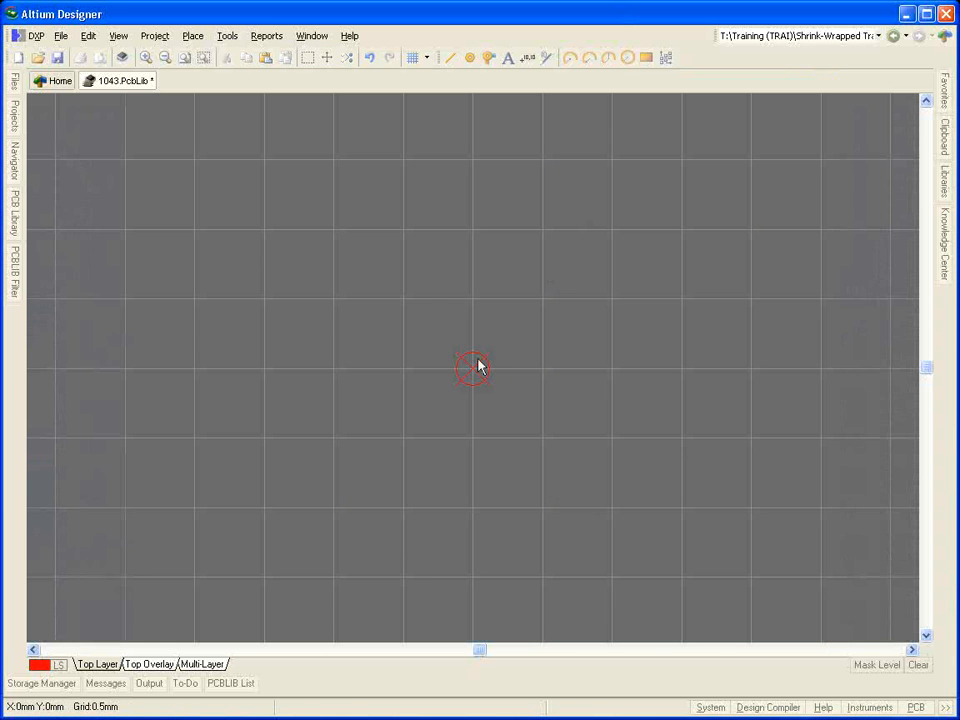
Step: Set the snap grid X and Y to 0.1 mm in the library's board options
{"action": "left_click", "coordinate": [230, 37]}
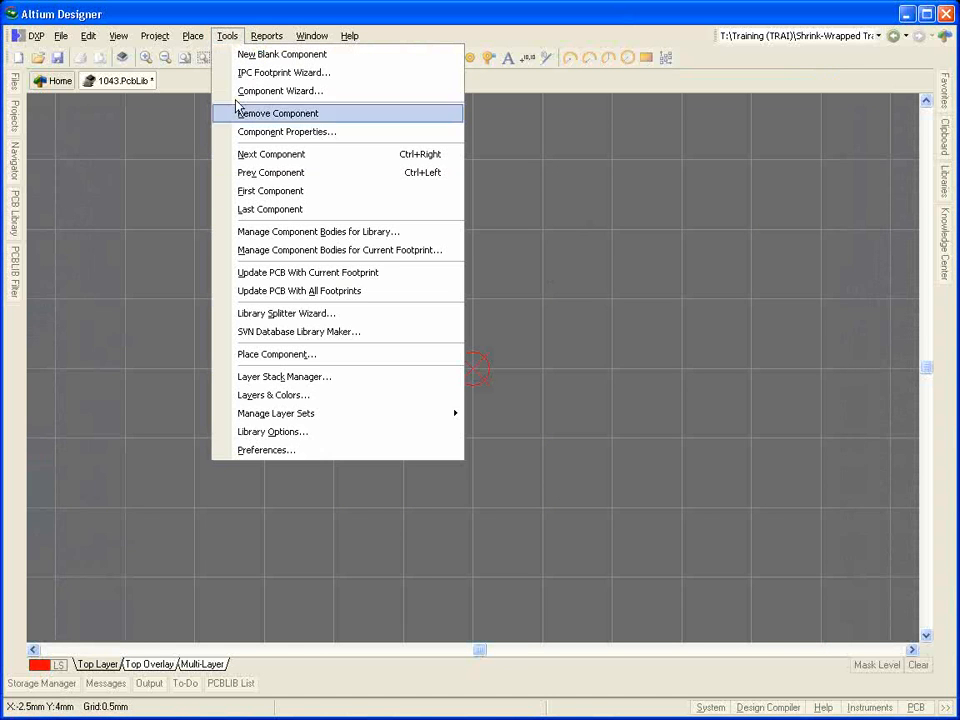
{"action": "left_click", "coordinate": [320, 432]}
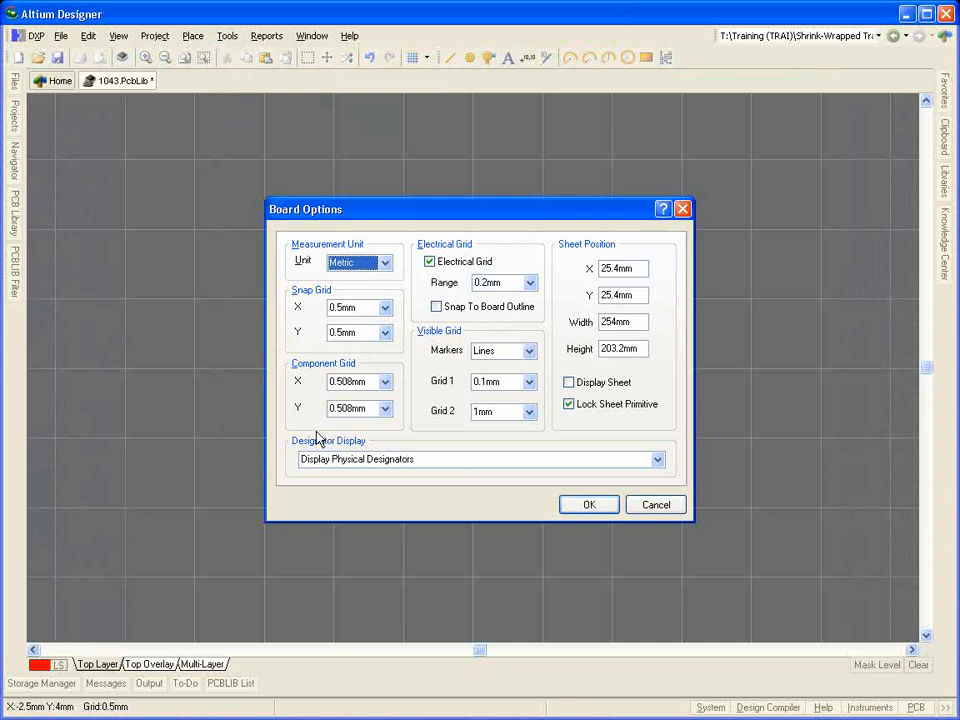
{"action": "left_click", "coordinate": [386, 266]}
{"action": "left_click", "coordinate": [387, 268]}
{"action": "left_click", "coordinate": [371, 308]}
{"action": "double_click", "coordinate": [371, 308]}
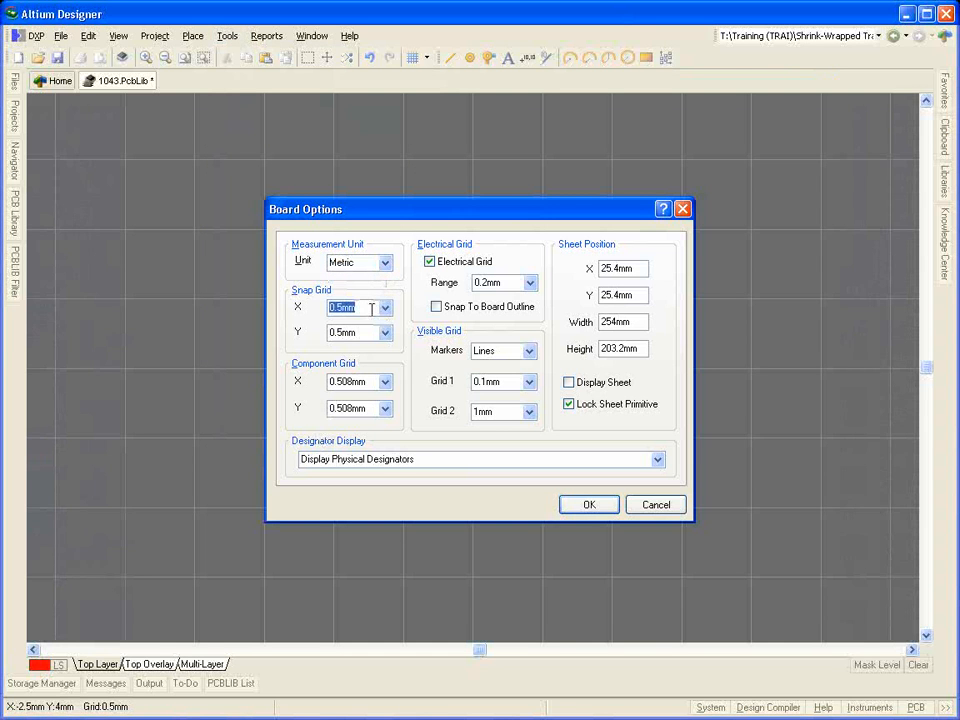
{"action": "type", "text": "0.1"}
{"action": "key", "text": "Tab"}
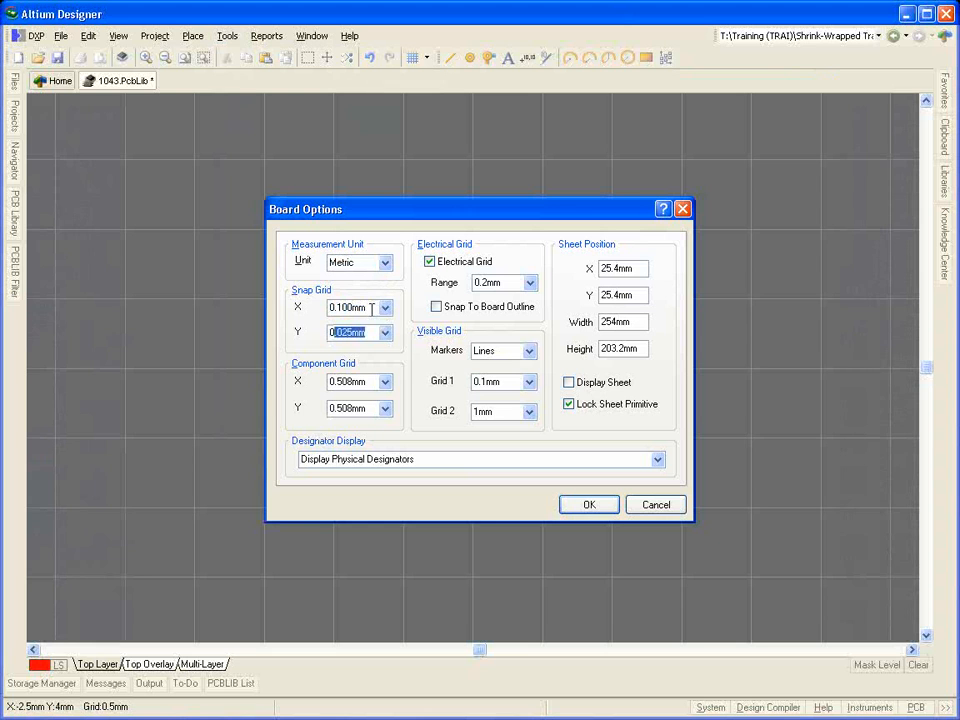
{"action": "type", "text": "0.1"}
{"action": "key", "text": "Tab"}
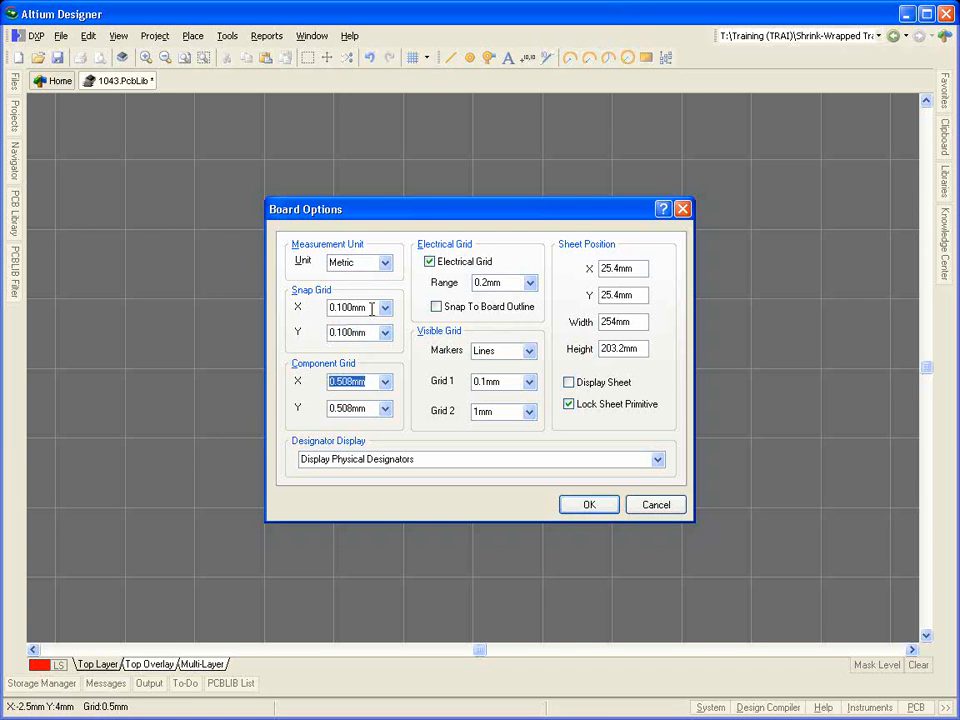
{"action": "double_click", "coordinate": [510, 381]}
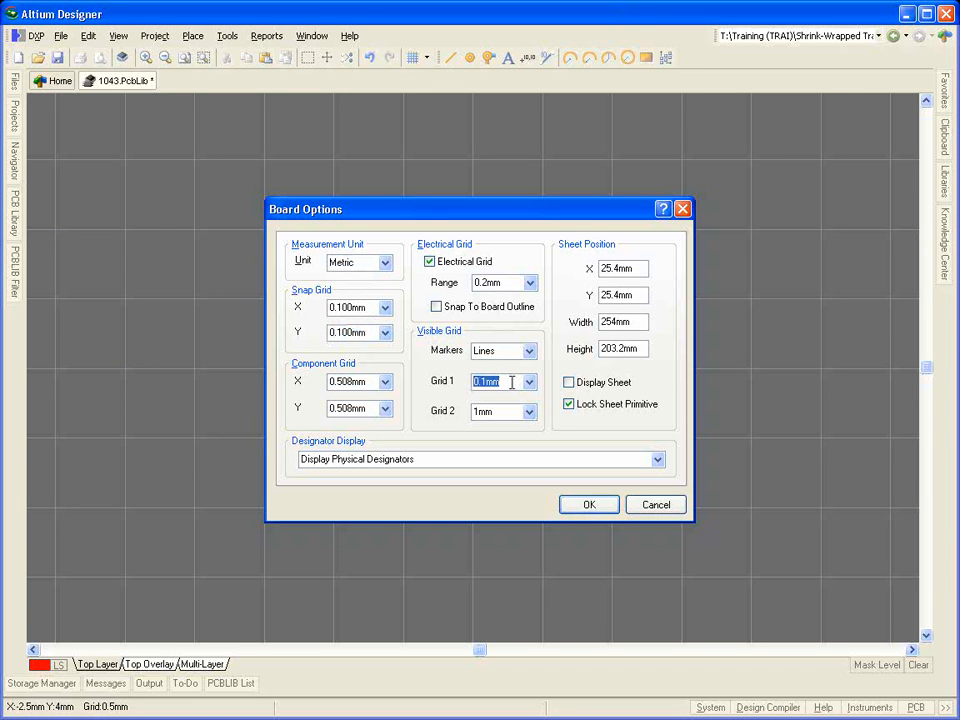
{"action": "double_click", "coordinate": [510, 412]}
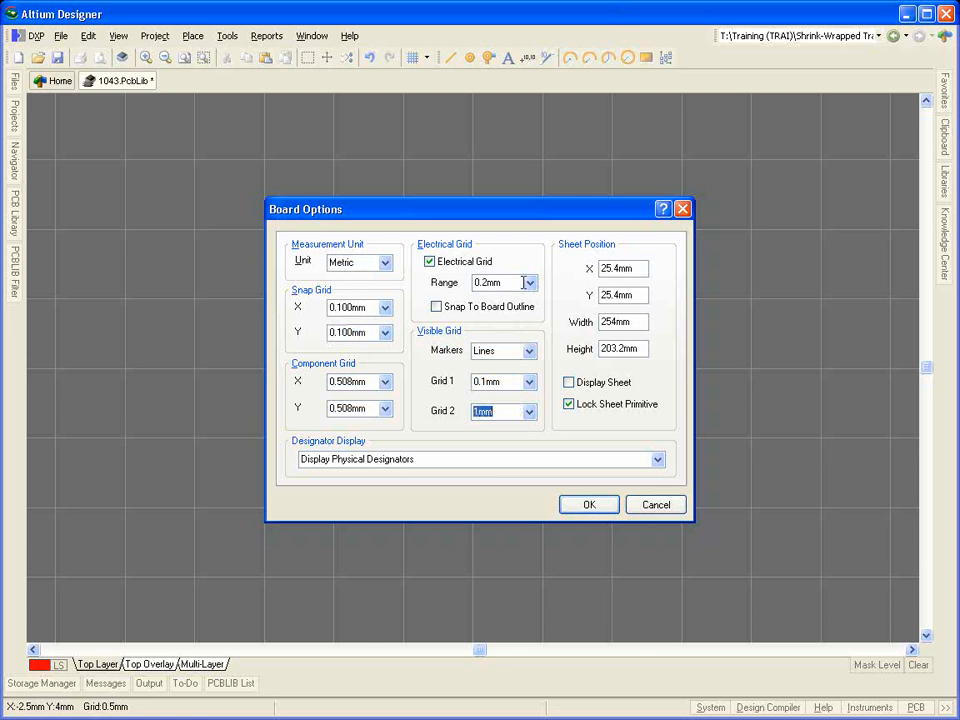
{"action": "double_click", "coordinate": [510, 282]}
{"action": "left_click", "coordinate": [589, 506]}
Step: Review the board layer and color settings and the object types available for placement, including keepouts
{"action": "key", "text": "l"}
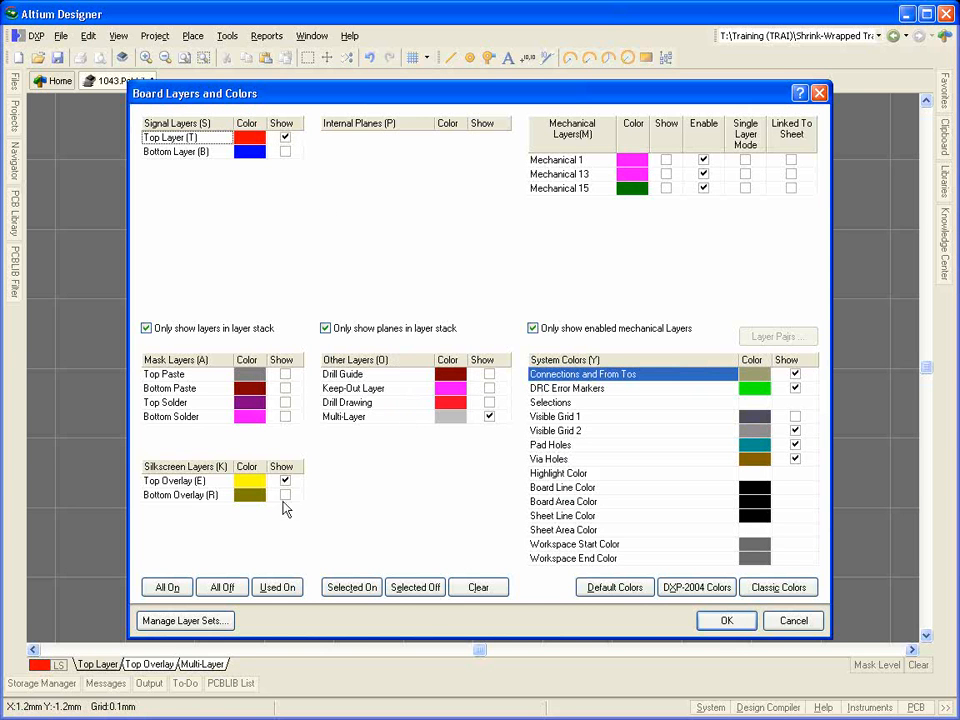
{"action": "left_click", "coordinate": [705, 624]}
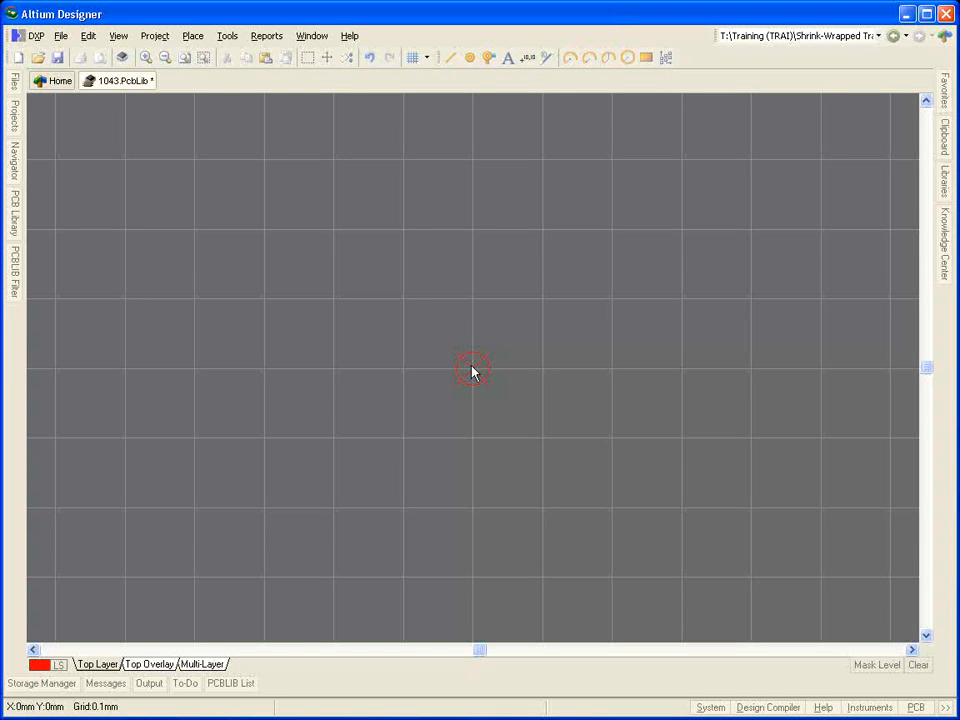
{"action": "left_click", "coordinate": [190, 37]}
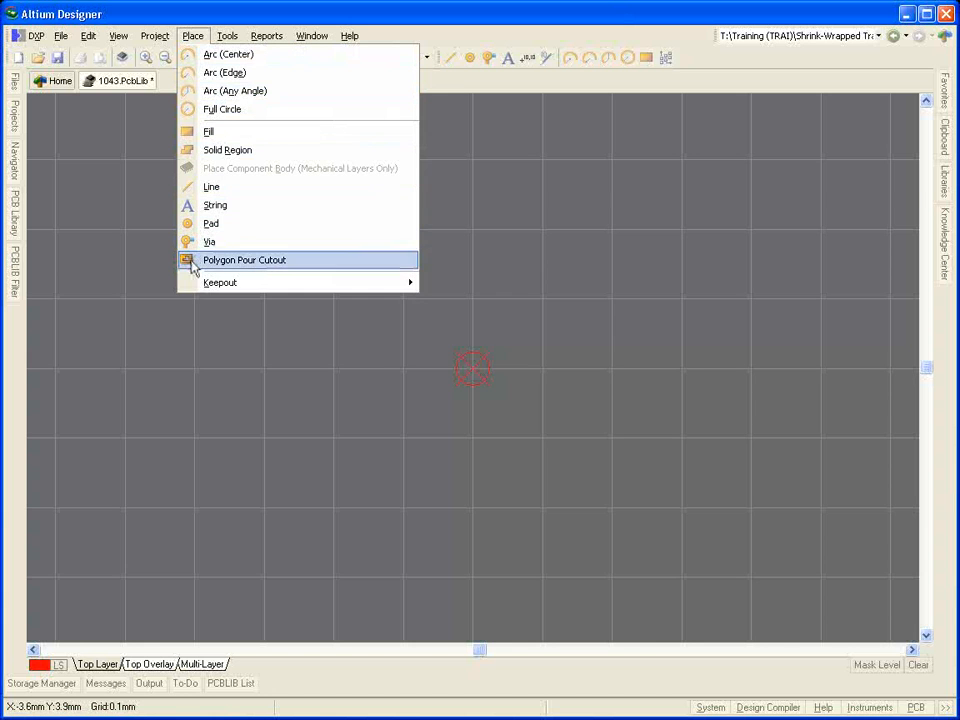
{"action": "mouse_move", "coordinate": [195, 284]}
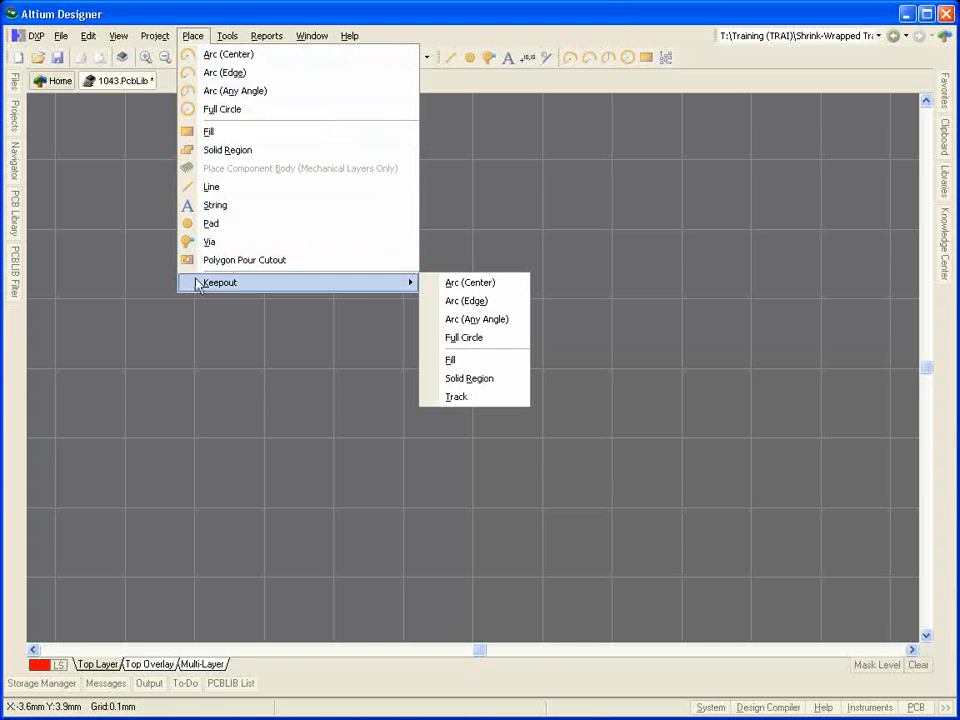
{"action": "left_click", "coordinate": [165, 303]}
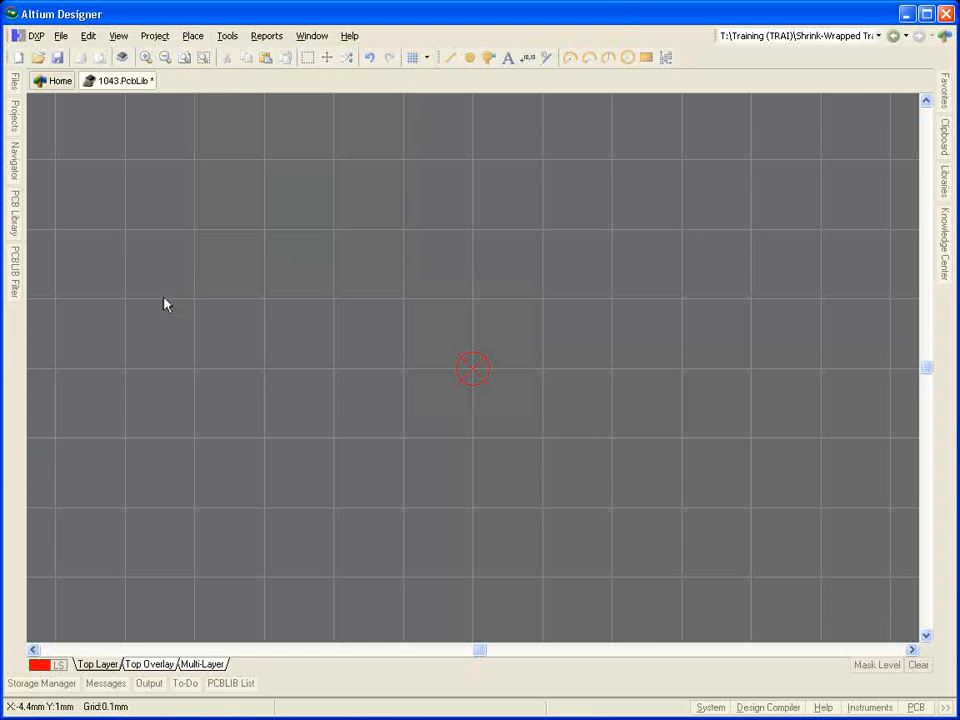
Step: Consult the land pattern in the 537511009_sd.pdf datasheet and start a pad with designator 1 on the Top Layer
{"action": "key", "text": "alt+Tab"}
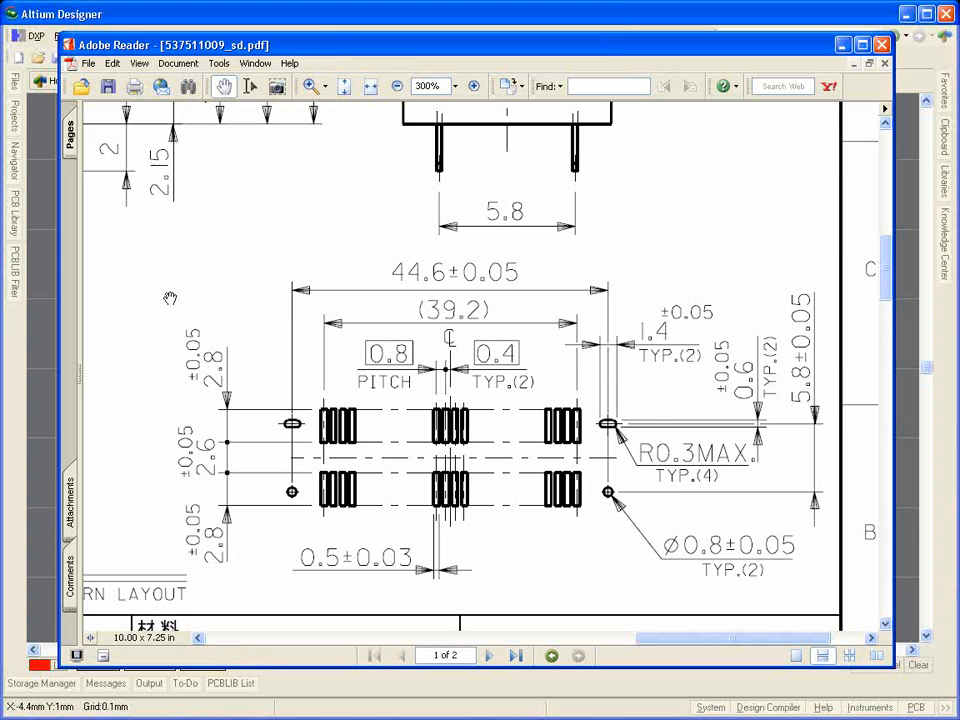
{"action": "key", "text": "alt+Tab"}
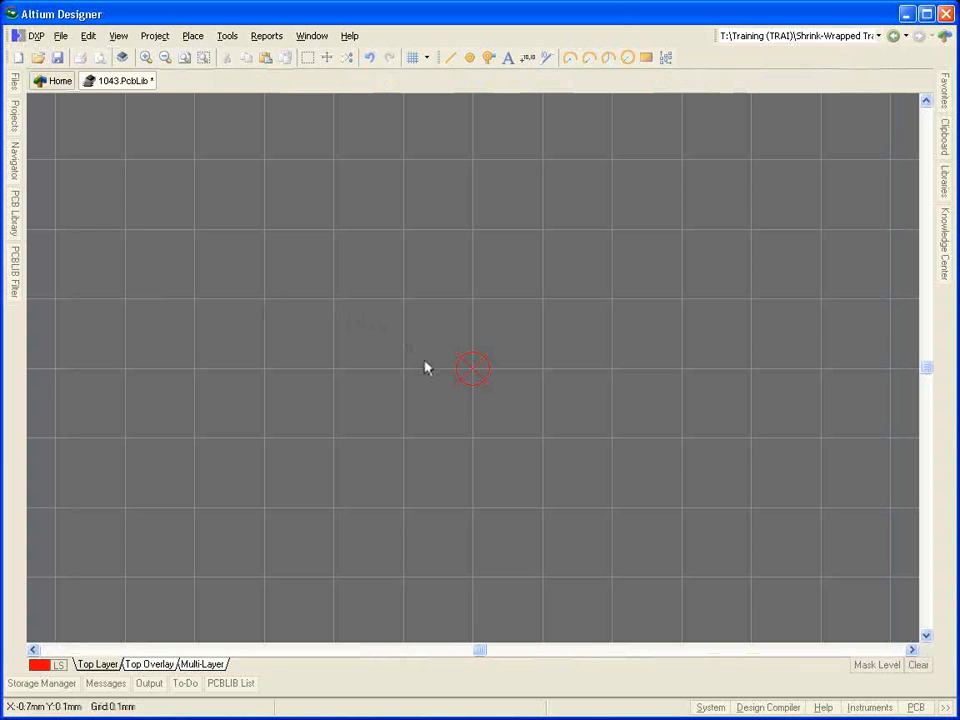
{"action": "key", "text": "p"}
{"action": "key", "text": "p"}
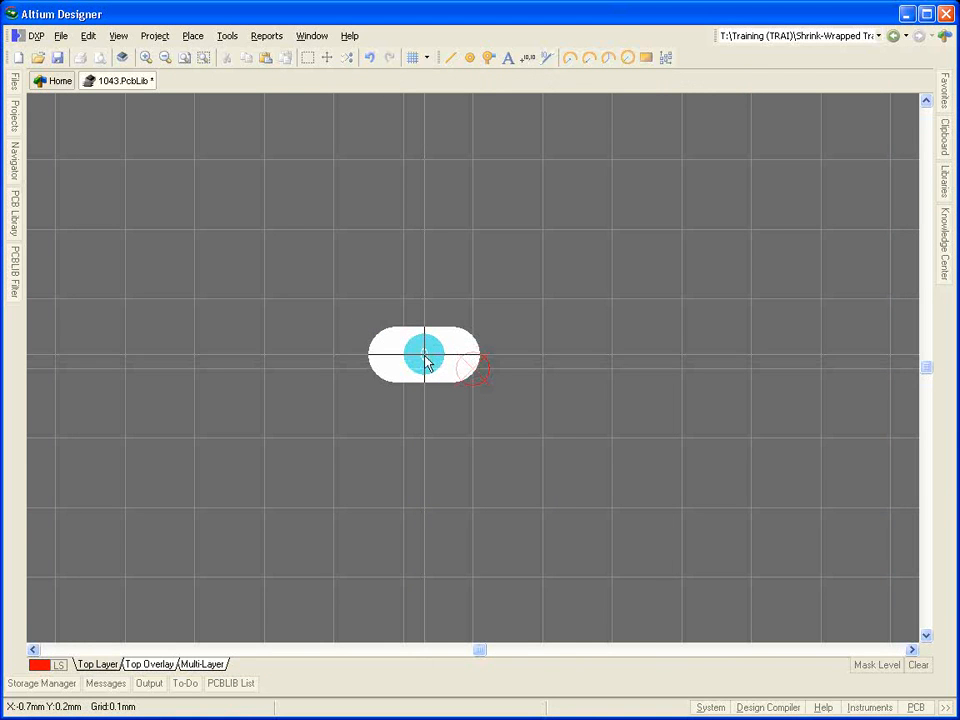
{"action": "key", "text": "Tab"}
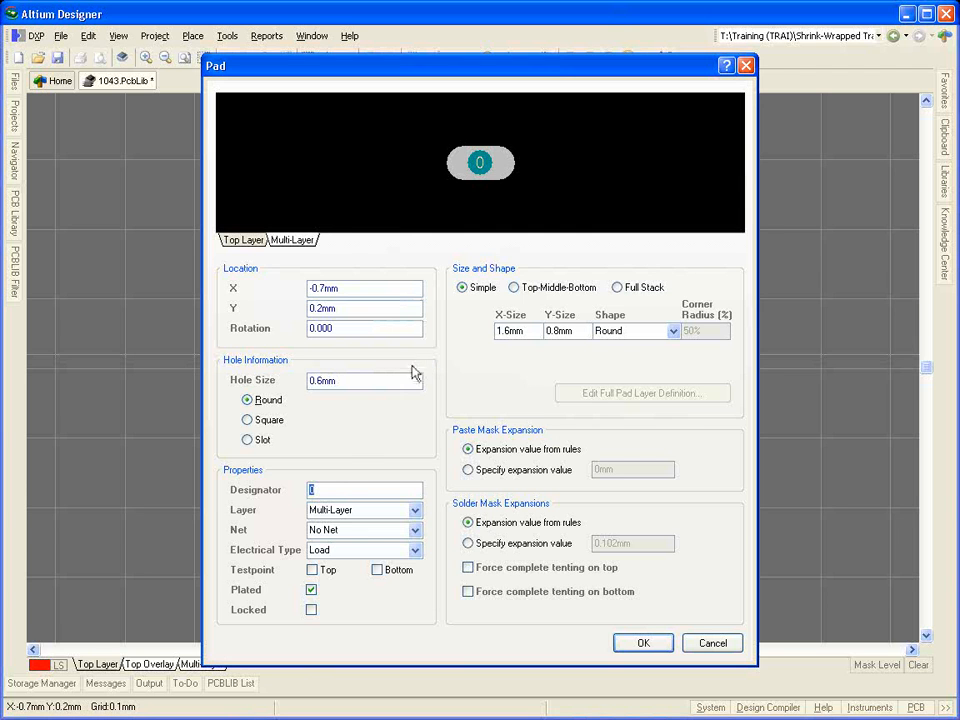
{"action": "type", "text": "1"}
{"action": "left_click", "coordinate": [414, 510]}
{"action": "scroll", "coordinate": [377, 519], "scroll_direction": "up", "scroll_amount": 7}
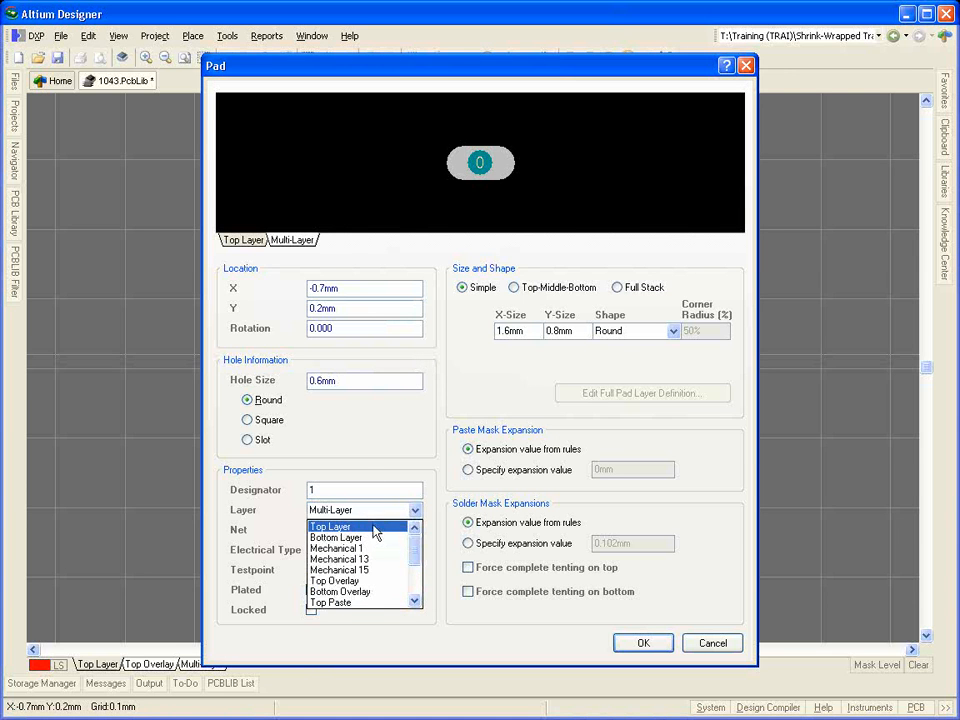
{"action": "left_click", "coordinate": [377, 522]}
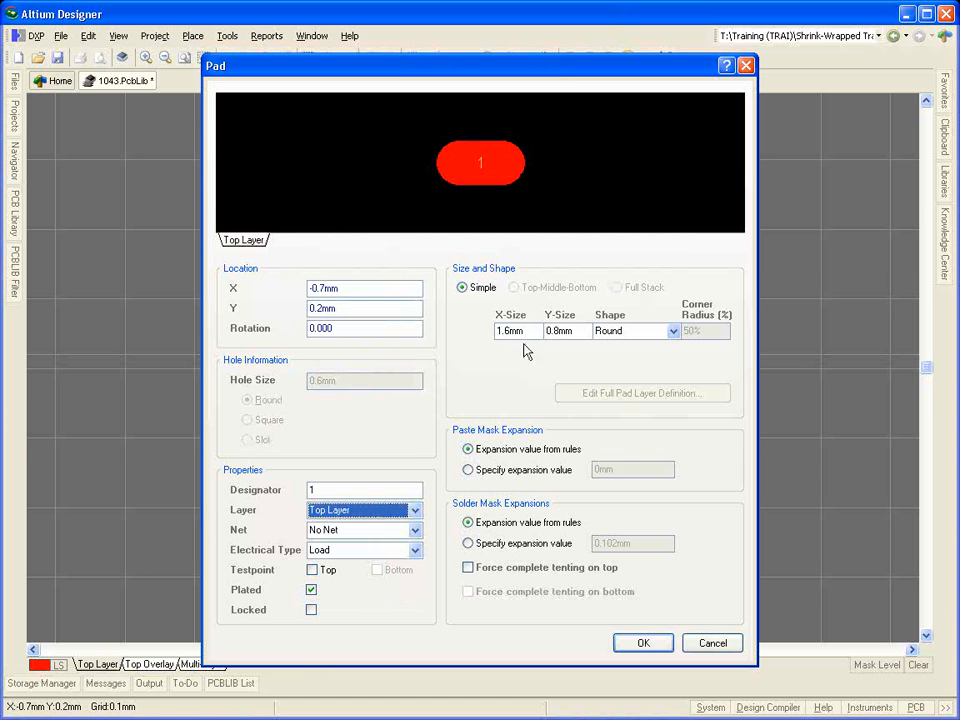
Step: Size the pad 0.5 mm in X by 2.8 mm in Y and give it the Rounded Rectangle shape
{"action": "left_click_drag", "start_coordinate": [522, 330], "coordinate": [463, 341]}
{"action": "type", "text": "0.5"}
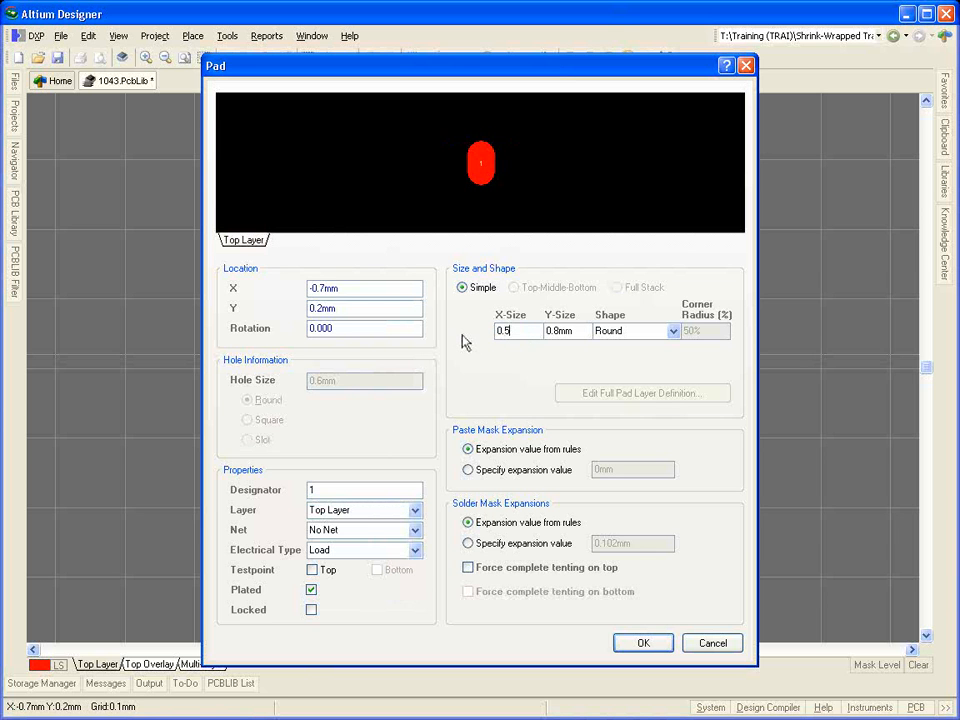
{"action": "key", "text": "Tab"}
{"action": "type", "text": "2.8"}
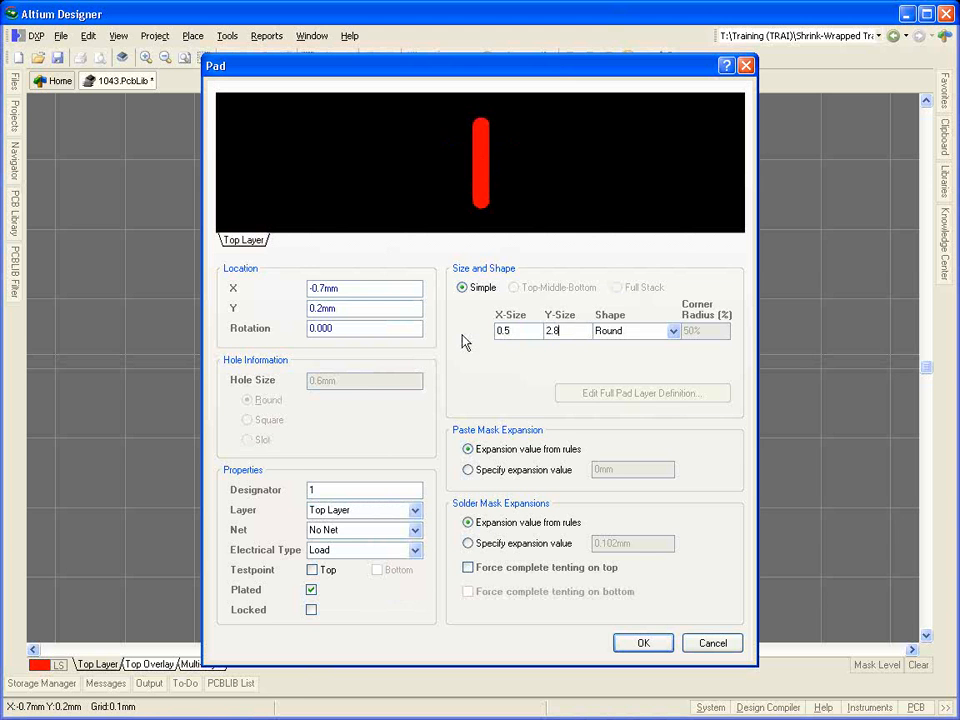
{"action": "left_click", "coordinate": [673, 330]}
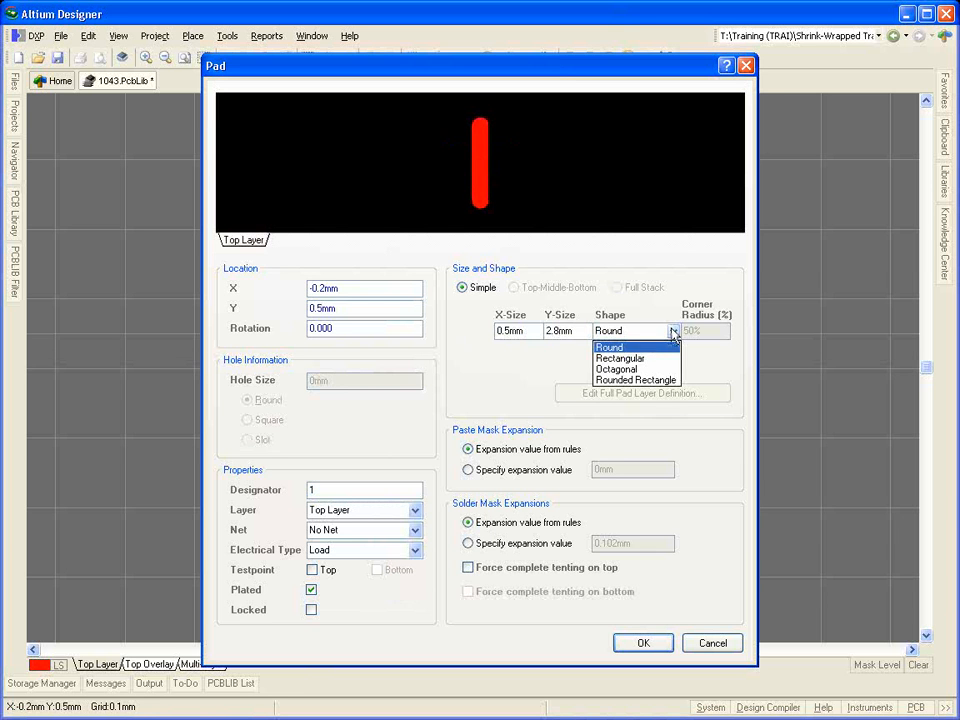
{"action": "left_click", "coordinate": [649, 381]}
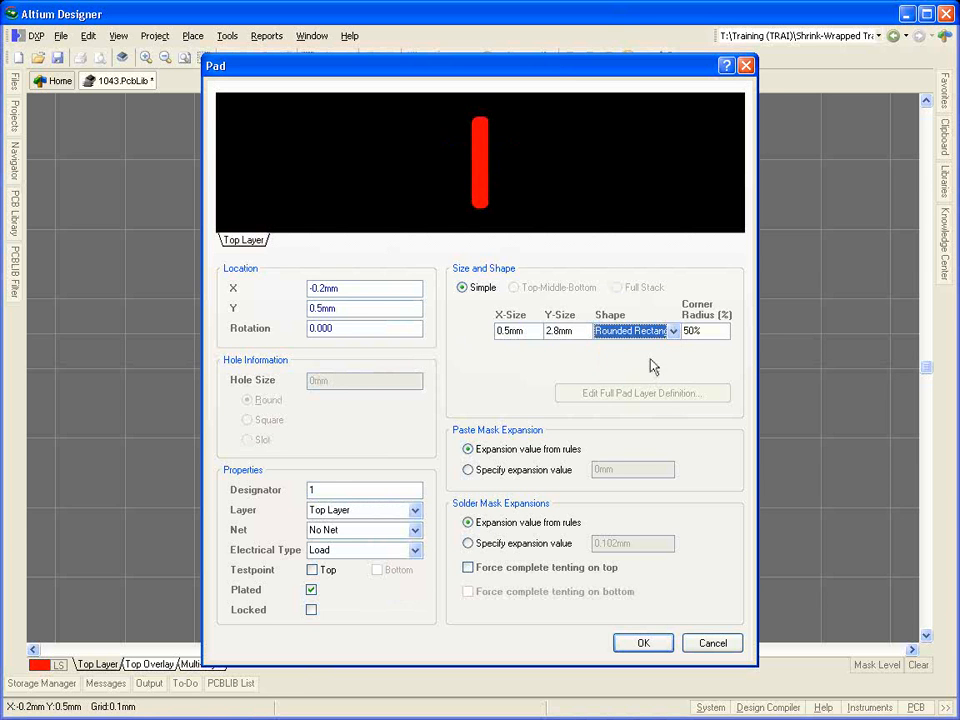
{"action": "key", "text": "Return"}
Step: Place pad 1 exactly on the footprint's reference point at 0, 0 mm
{"action": "key", "text": "j"}
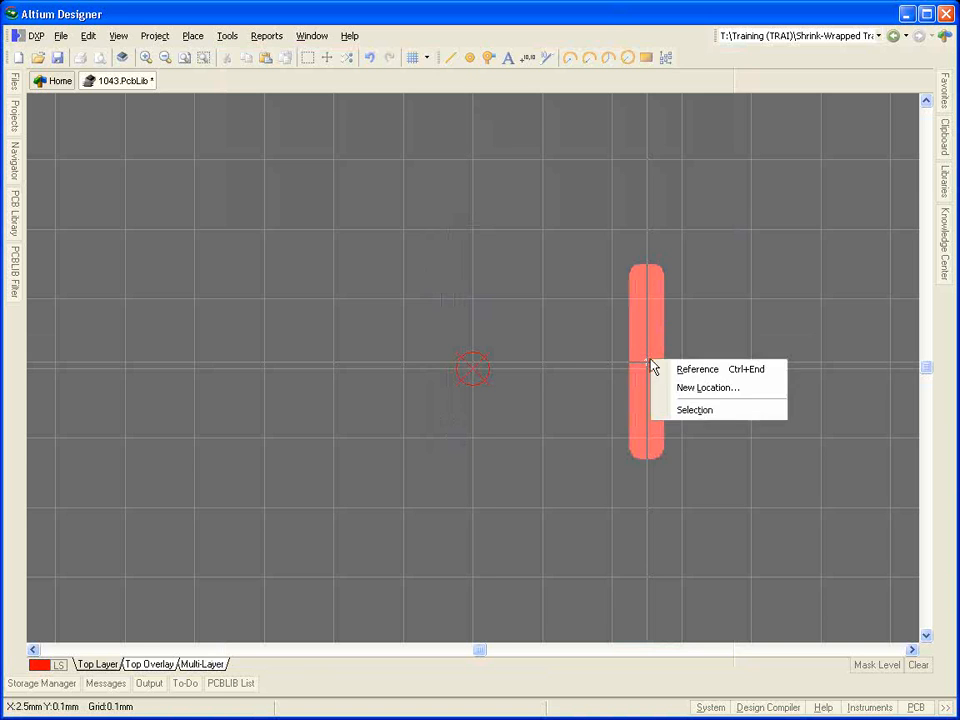
{"action": "key", "text": "r"}
{"action": "left_click", "coordinate": [474, 374]}
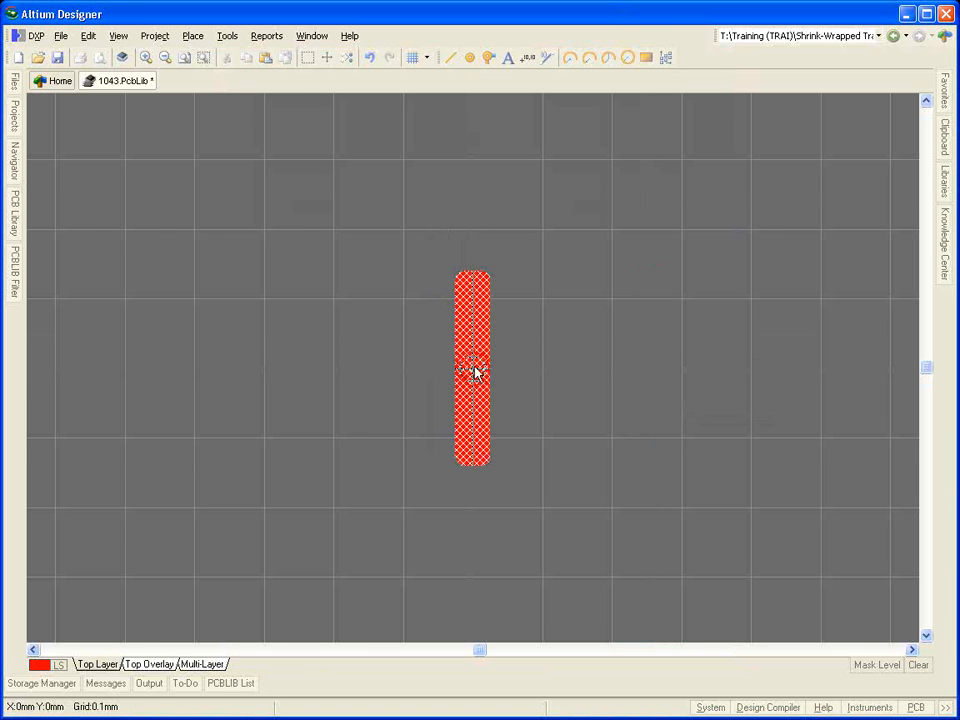
Step: Place a second identical pad at X 0 mm, Y 5.4 mm and end pad placement
{"action": "scroll", "coordinate": [475, 367], "scroll_direction": "down", "scroll_amount": 4, "text": "ctrl"}
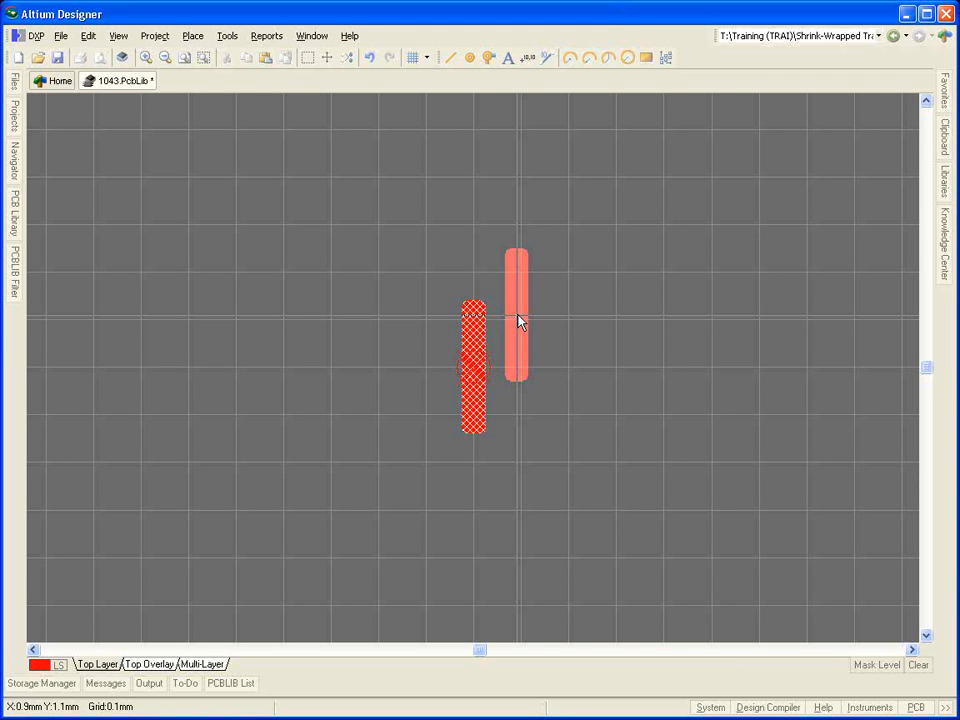
{"action": "key", "text": "j"}
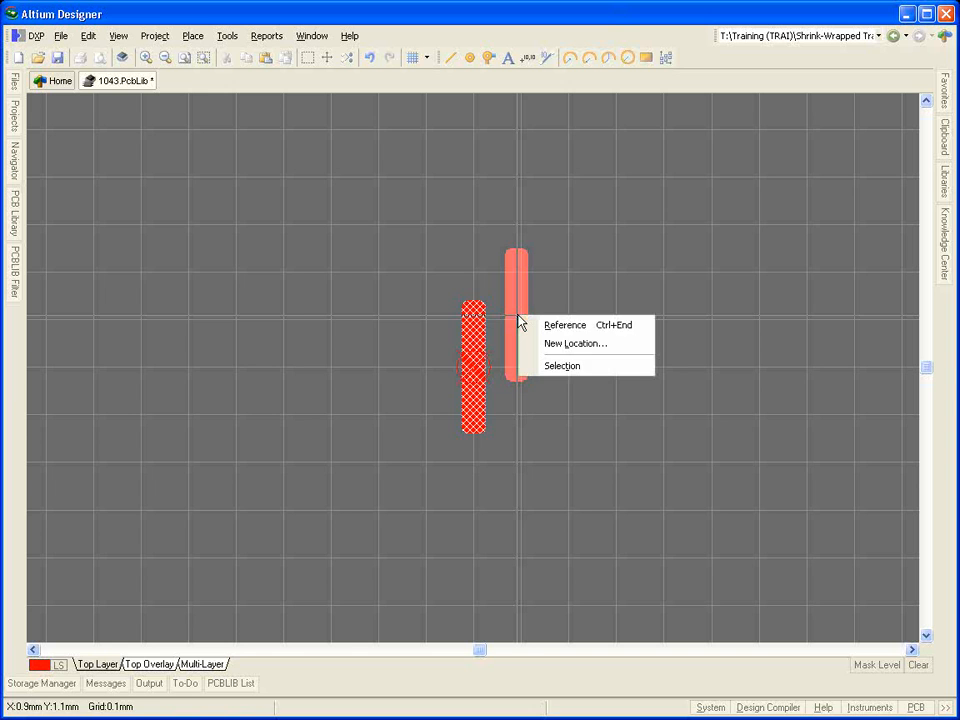
{"action": "key", "text": "l"}
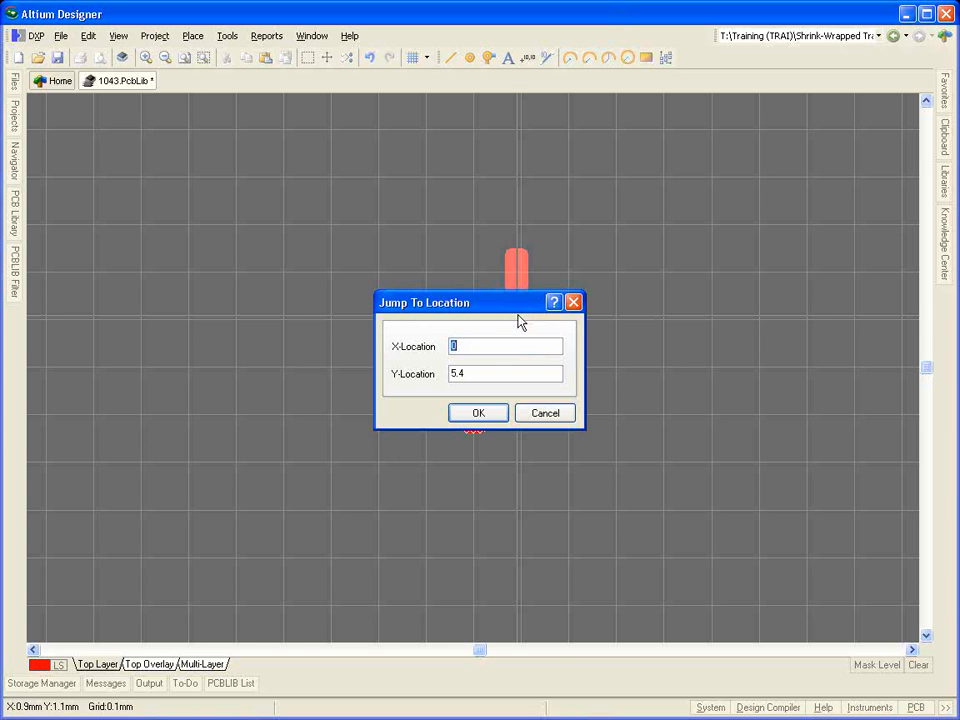
{"action": "key", "text": "Return"}
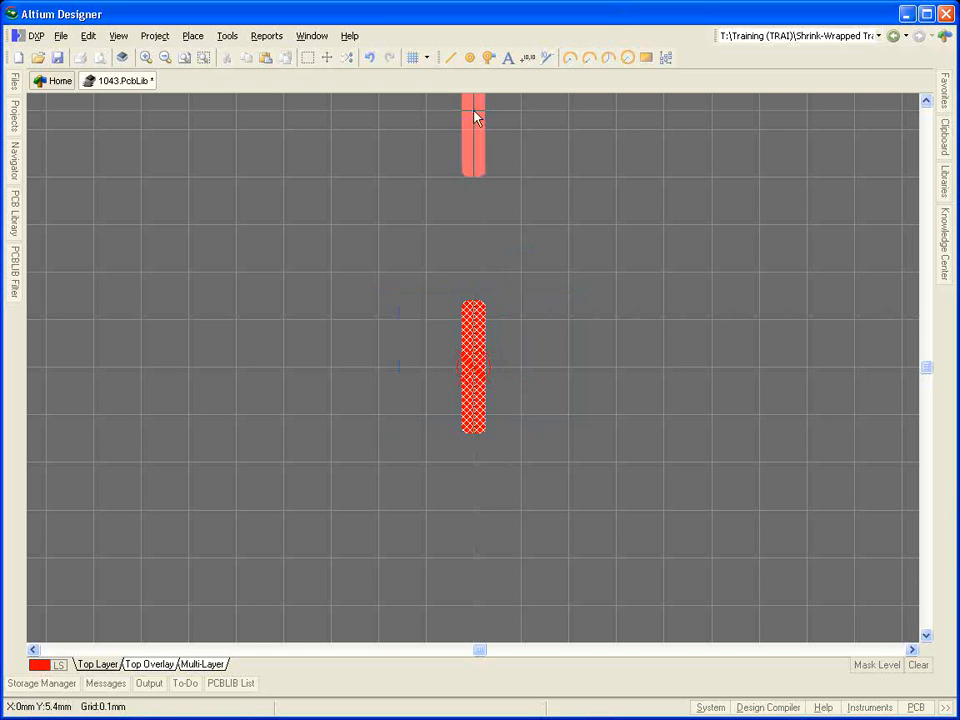
{"action": "left_click", "coordinate": [474, 115]}
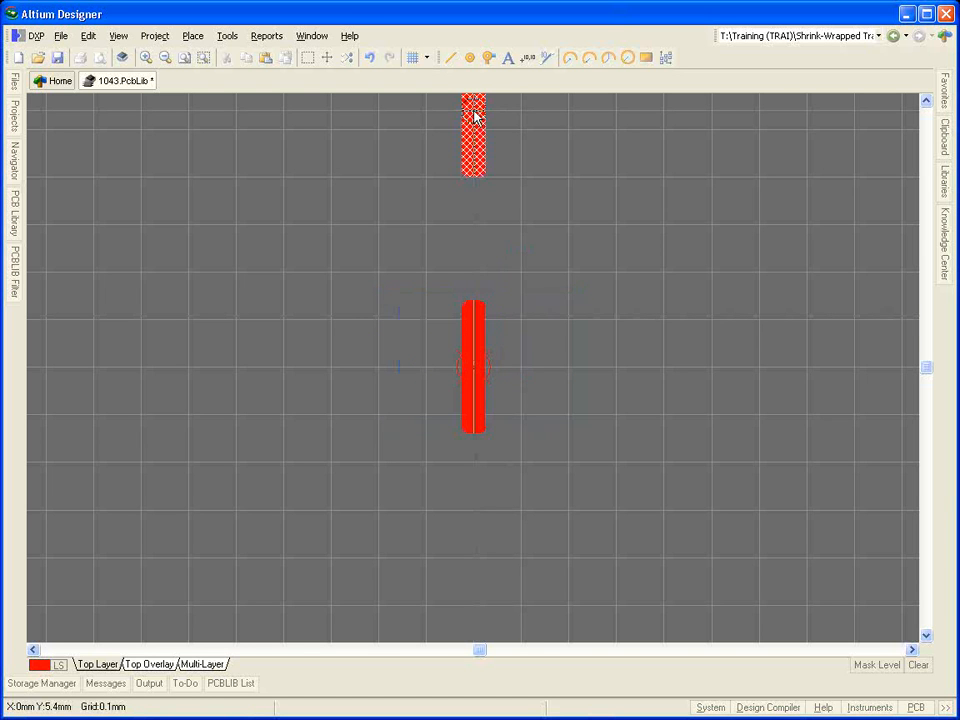
{"action": "right_click", "coordinate": [520, 237]}
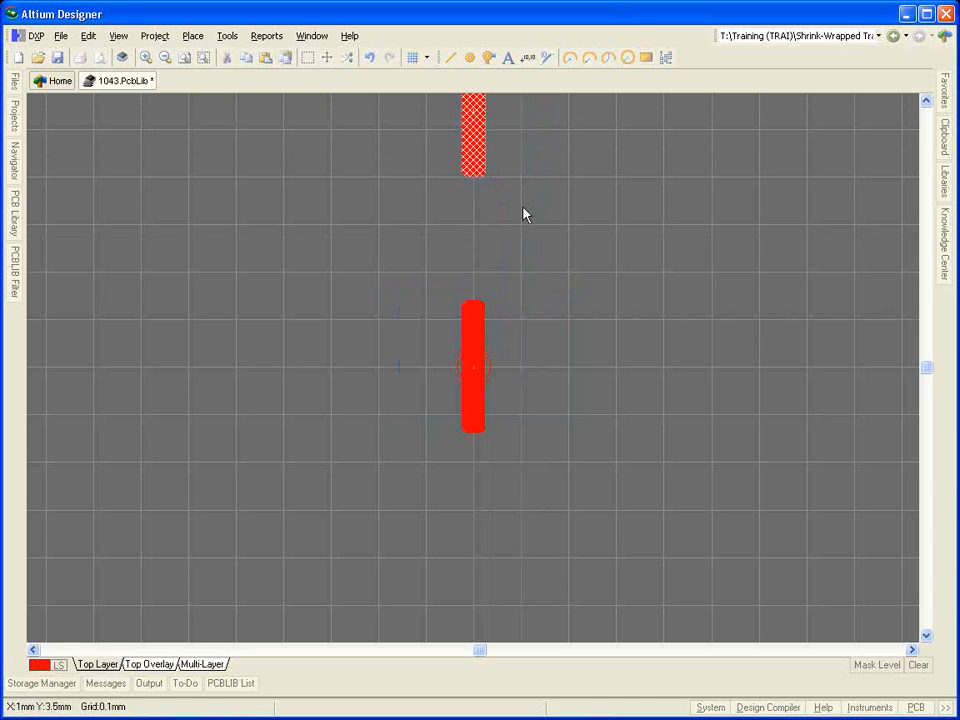
Step: Cut the pad at the footprint's origin, using its centre at 0, 0 mm as the reference point
{"action": "mouse_move", "coordinate": [526, 214]}
{"action": "right_mouse_down"}
{"action": "mouse_move", "coordinate": [504, 289]}
{"action": "mouse_move", "coordinate": [456, 354]}
{"action": "right_mouse_up"}
{"action": "left_click", "coordinate": [440, 340]}
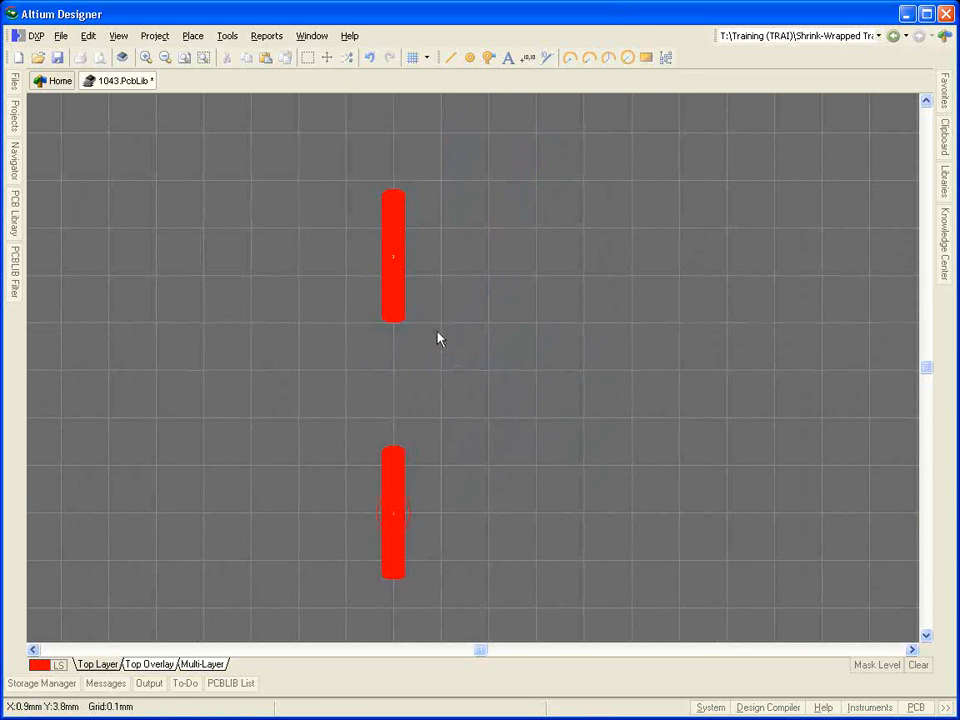
{"action": "left_click", "coordinate": [390, 455]}
{"action": "key", "text": "ctrl+x"}
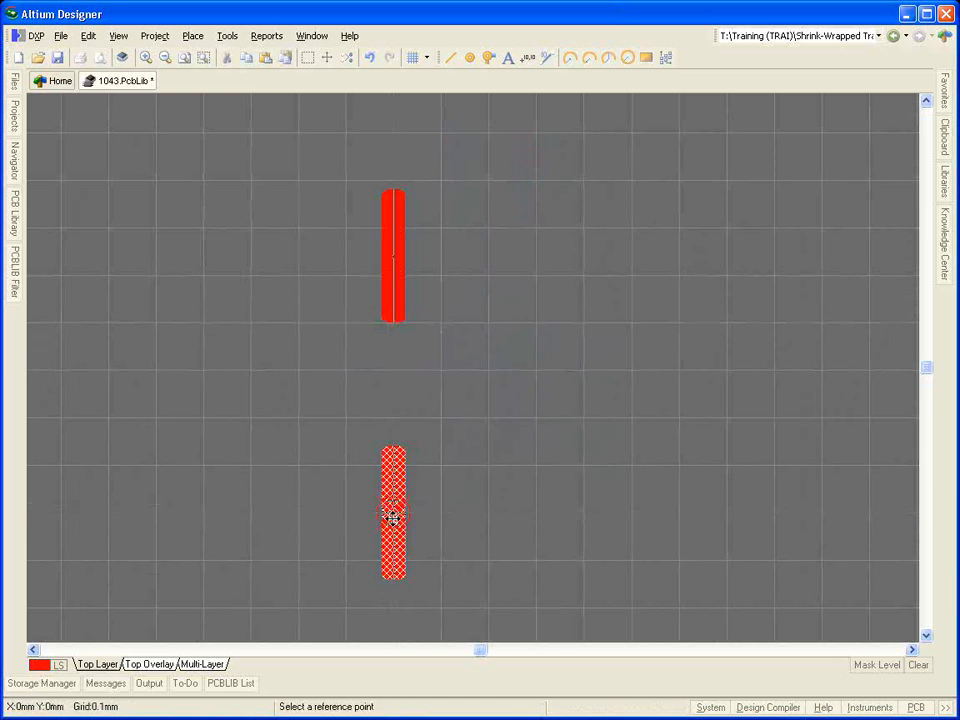
{"action": "left_click", "coordinate": [395, 522]}
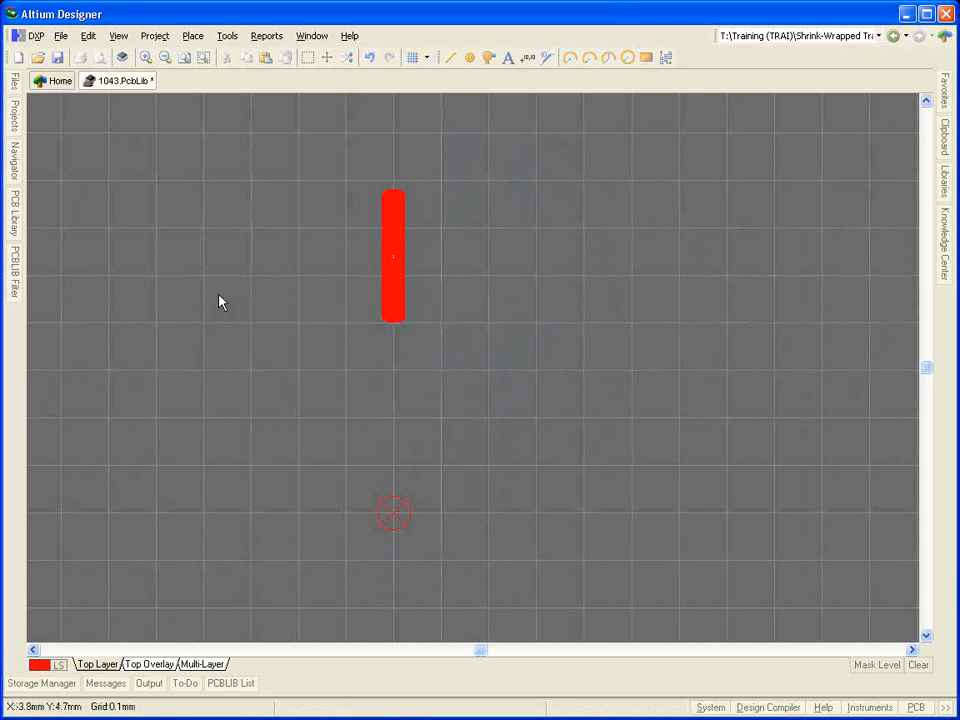
Step: Set up a special paste as a linear array of 50 items with text increment 2, X-spacing 0.8 mm and Y-spacing 0 mm
{"action": "left_click", "coordinate": [87, 37]}
{"action": "left_click", "coordinate": [152, 172]}
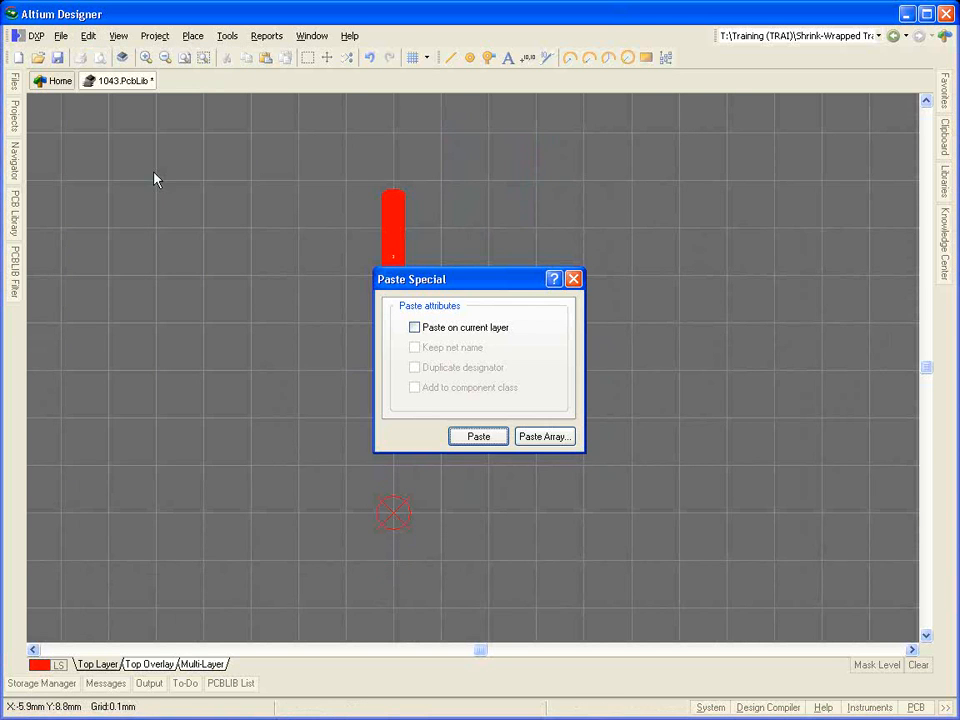
{"action": "left_click", "coordinate": [530, 438]}
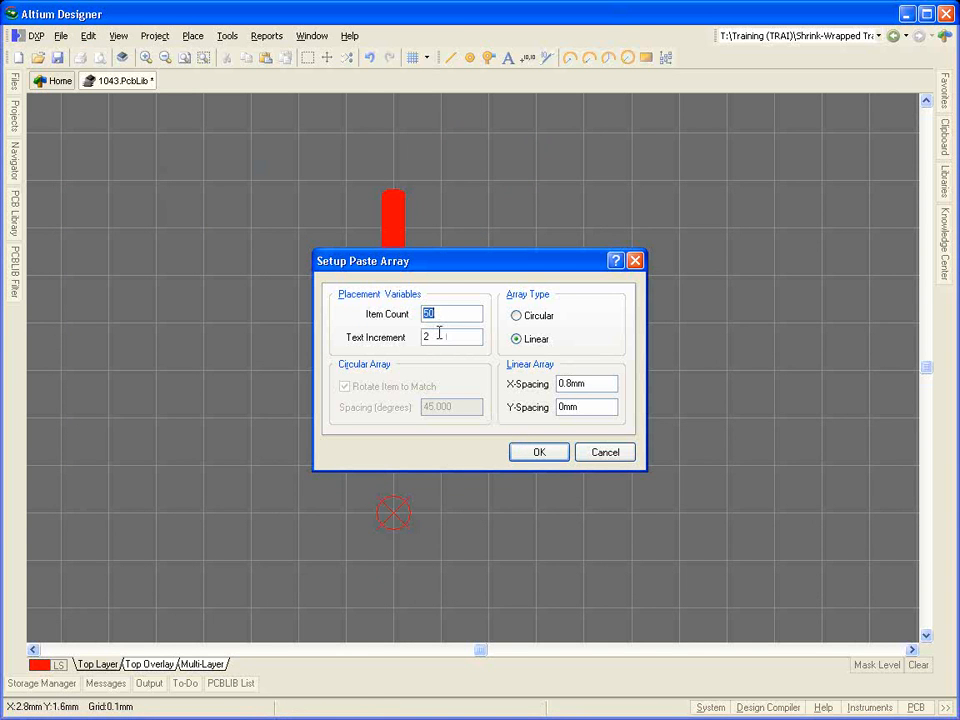
{"action": "double_click", "coordinate": [439, 336]}
{"action": "double_click", "coordinate": [594, 383]}
{"action": "left_click", "coordinate": [540, 452]}
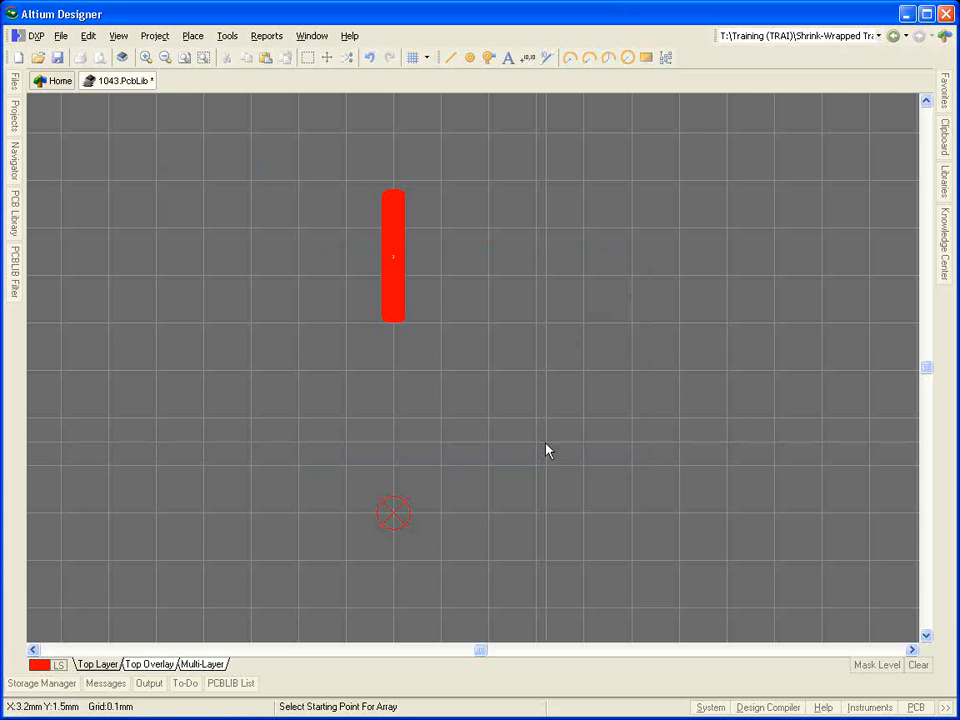
Step: Place the pad array starting exactly at the footprint's reference point
{"action": "key", "text": "j"}
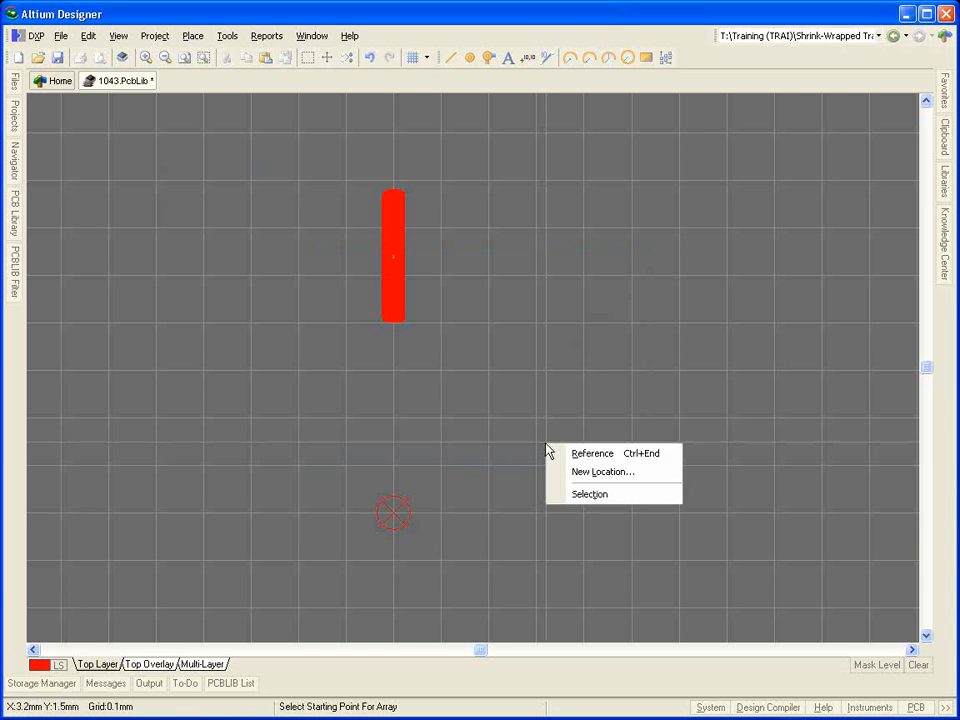
{"action": "key", "text": "r"}
{"action": "left_click", "coordinate": [393, 518]}
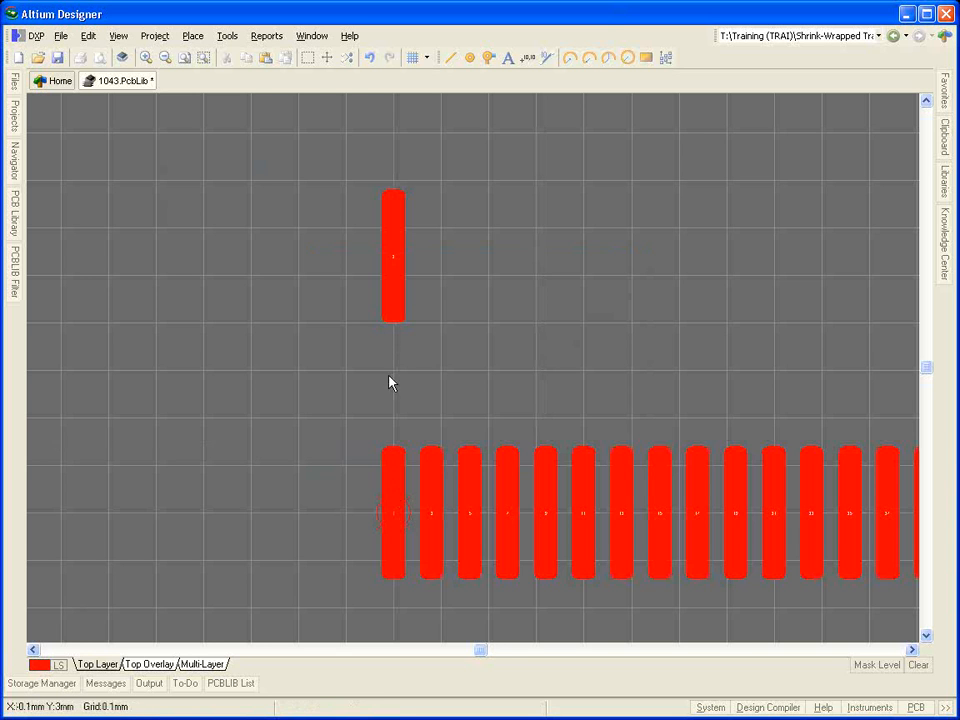
Step: Cut the single pad above the new row, using its centre as the reference point
{"action": "left_click", "coordinate": [390, 300]}
{"action": "key", "text": "ctrl+x"}
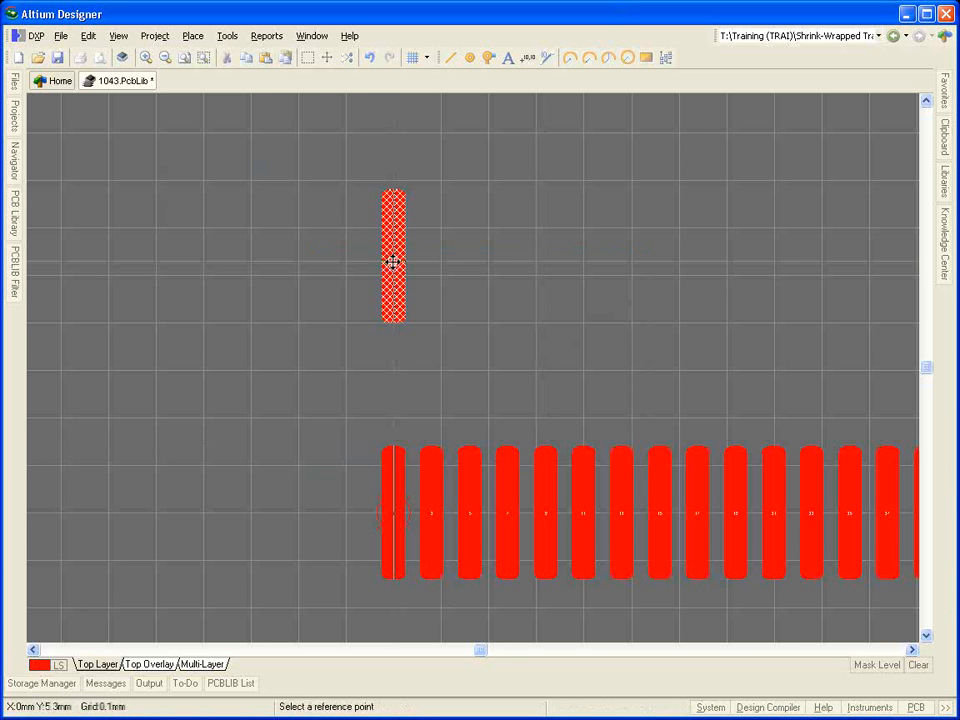
{"action": "left_click", "coordinate": [393, 258]}
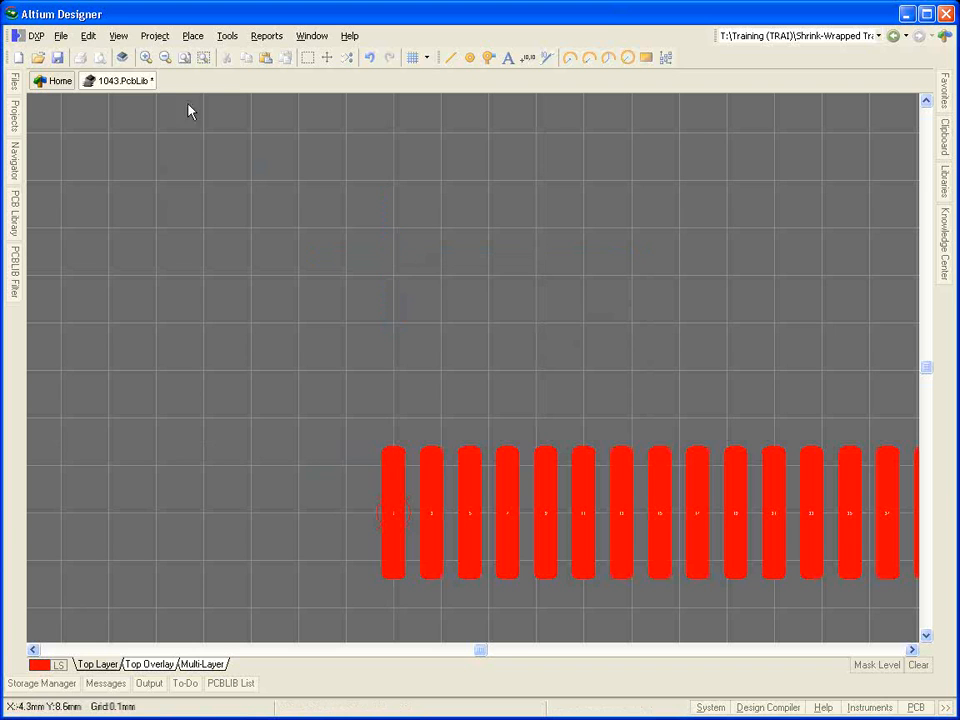
Step: Paste the cut pad as an array with the same array settings, starting at X 0 mm, Y 5.4 mm
{"action": "left_click", "coordinate": [88, 36]}
{"action": "left_click", "coordinate": [130, 168]}
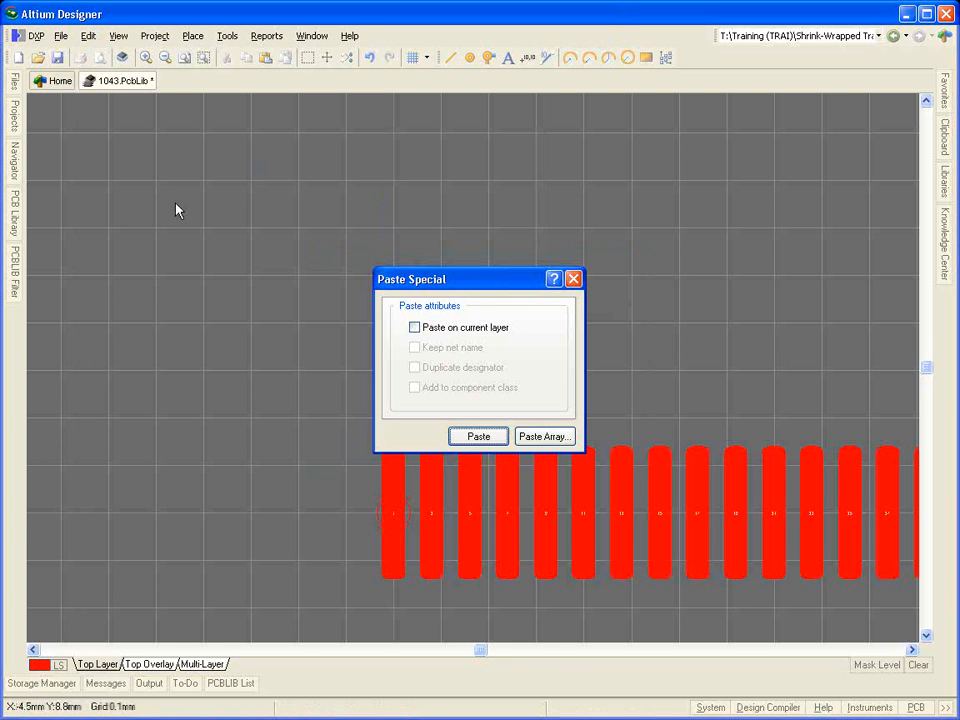
{"action": "left_click", "coordinate": [487, 434]}
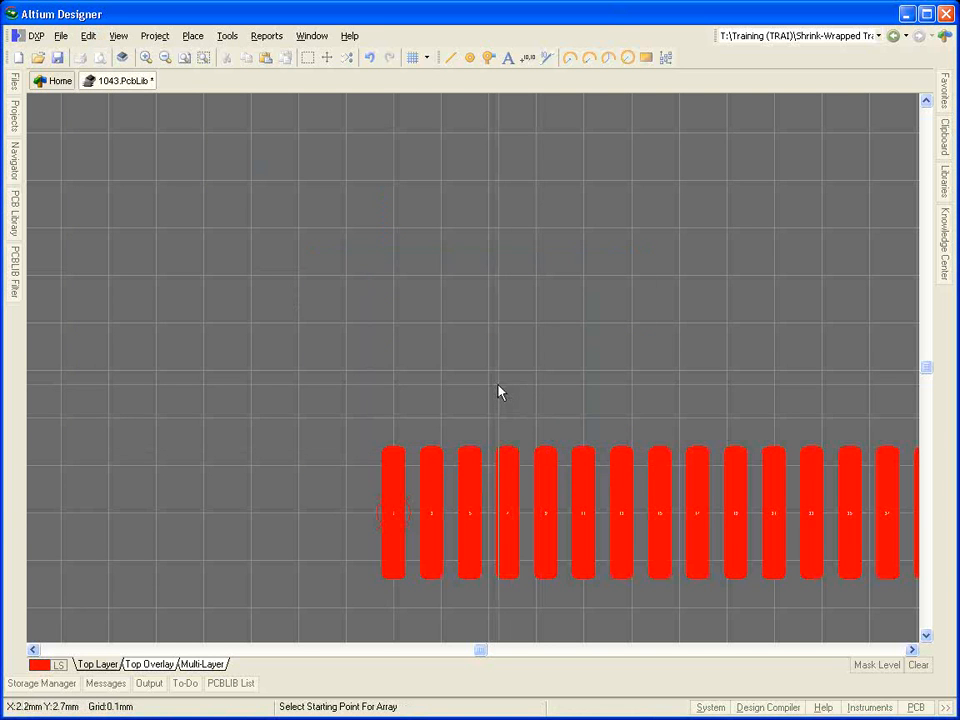
{"action": "key", "text": "j"}
{"action": "key", "text": "l"}
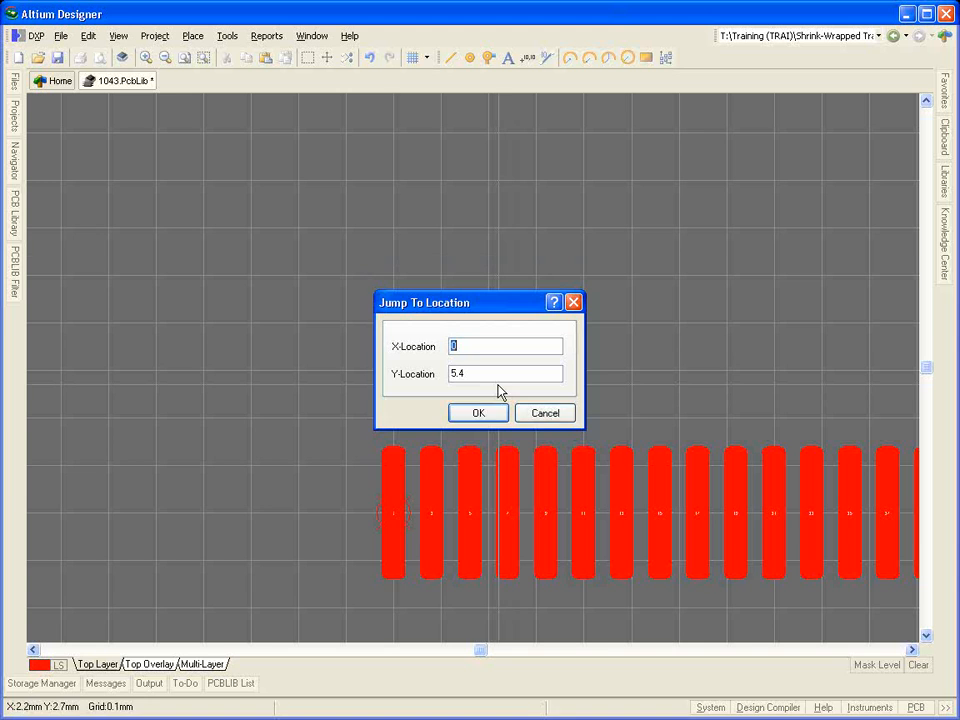
{"action": "key", "text": "Return"}
{"action": "key", "text": "Return"}
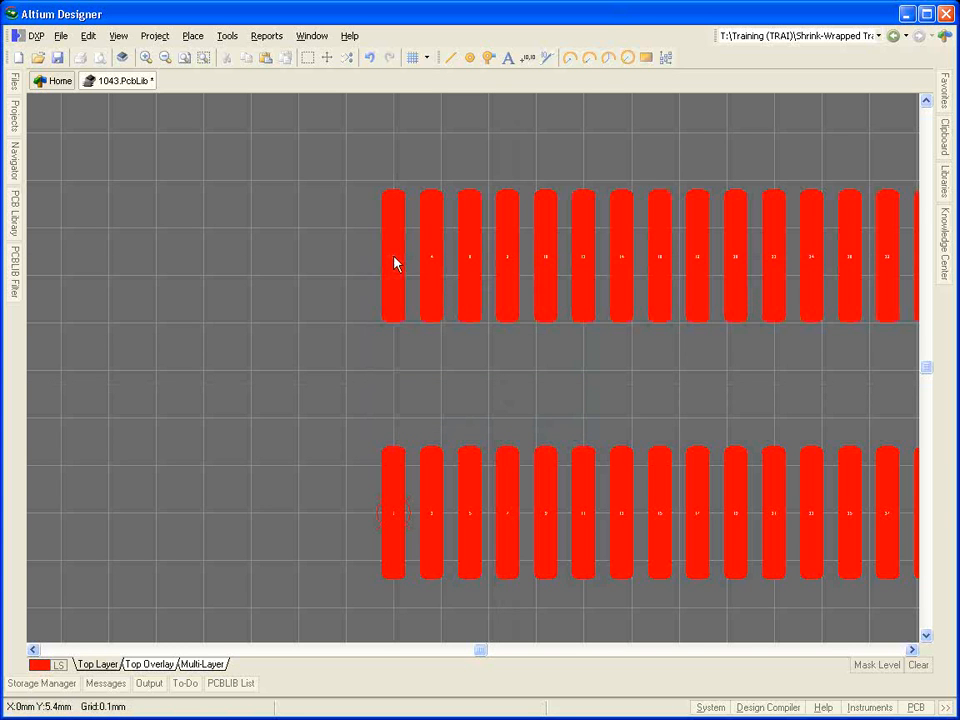
{"action": "right_click", "coordinate": [395, 263]}
{"action": "left_click", "coordinate": [397, 265]}
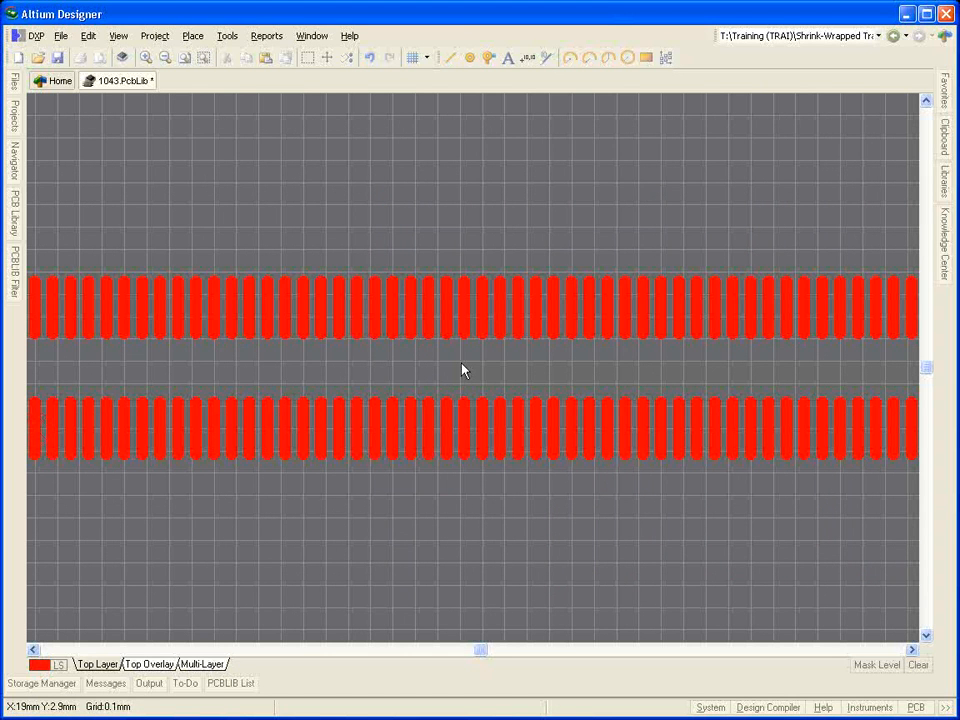
Step: Set the footprint's reference to the centre of the two pad rows
{"action": "left_click", "coordinate": [90, 38]}
{"action": "mouse_move", "coordinate": [184, 403]}
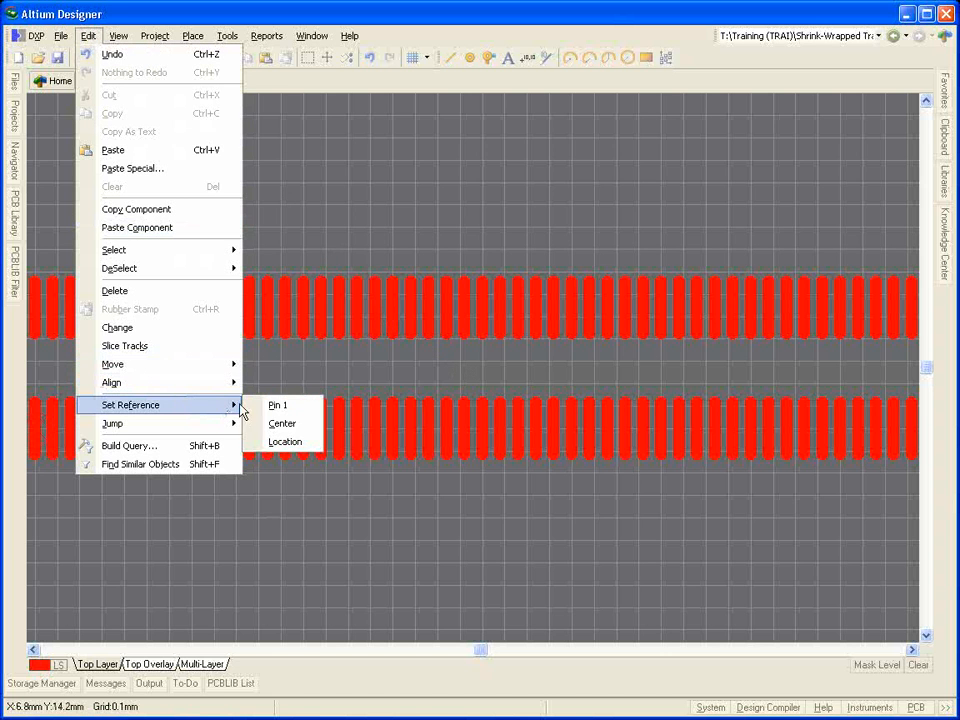
{"action": "left_click", "coordinate": [313, 427]}
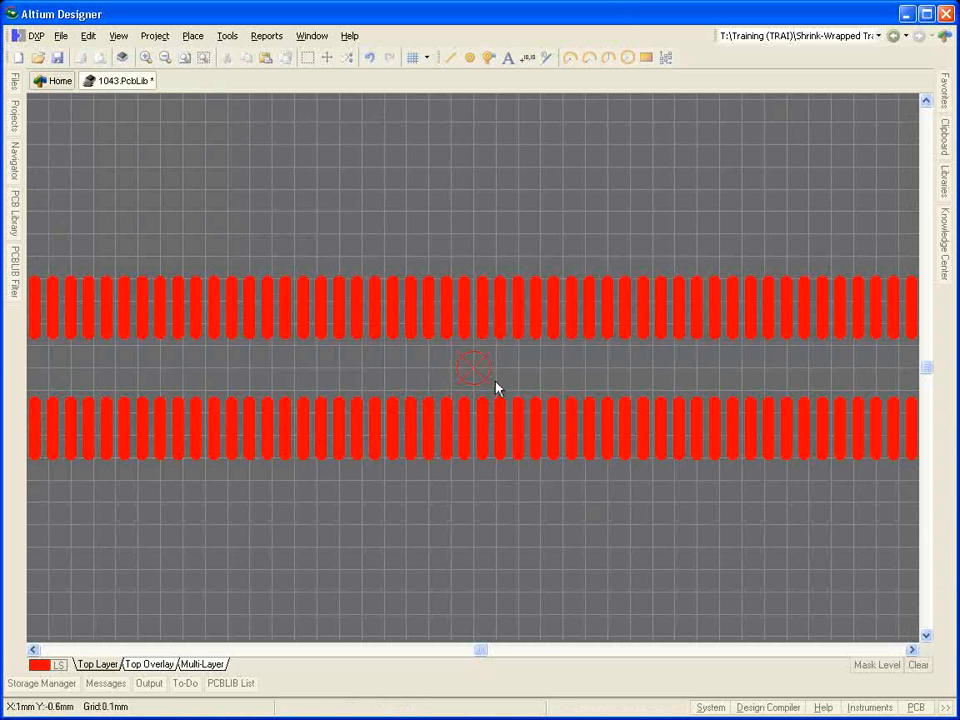
Step: Start a new pad with designator 0 on the Multi-Layer and give it a 0.8 mm round hole
{"action": "scroll", "coordinate": [496, 379], "scroll_direction": "down", "scroll_amount": 3, "text": "ctrl"}
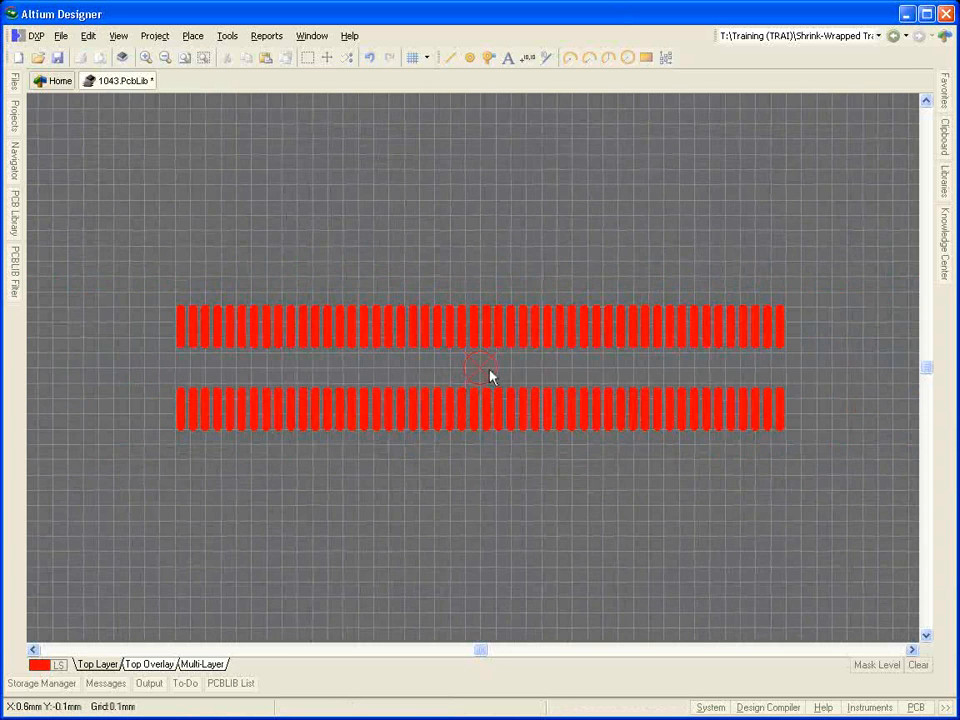
{"action": "key", "text": "p"}
{"action": "key", "text": "p"}
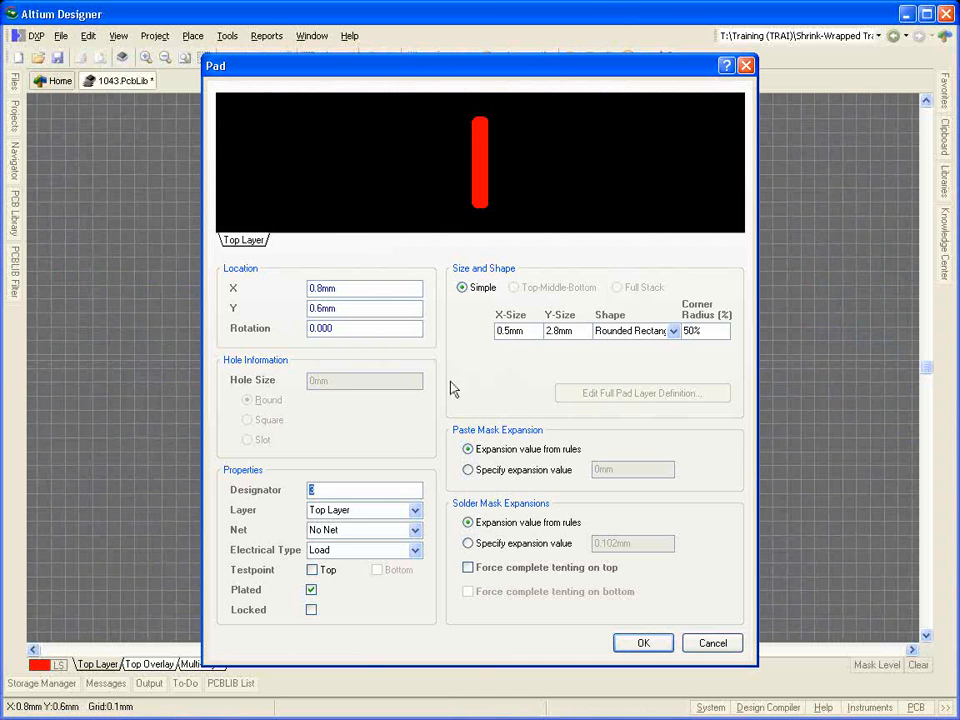
{"action": "left_click", "coordinate": [414, 510]}
{"action": "scroll", "coordinate": [381, 580], "scroll_direction": "down", "scroll_amount": 3}
{"action": "left_click", "coordinate": [375, 603]}
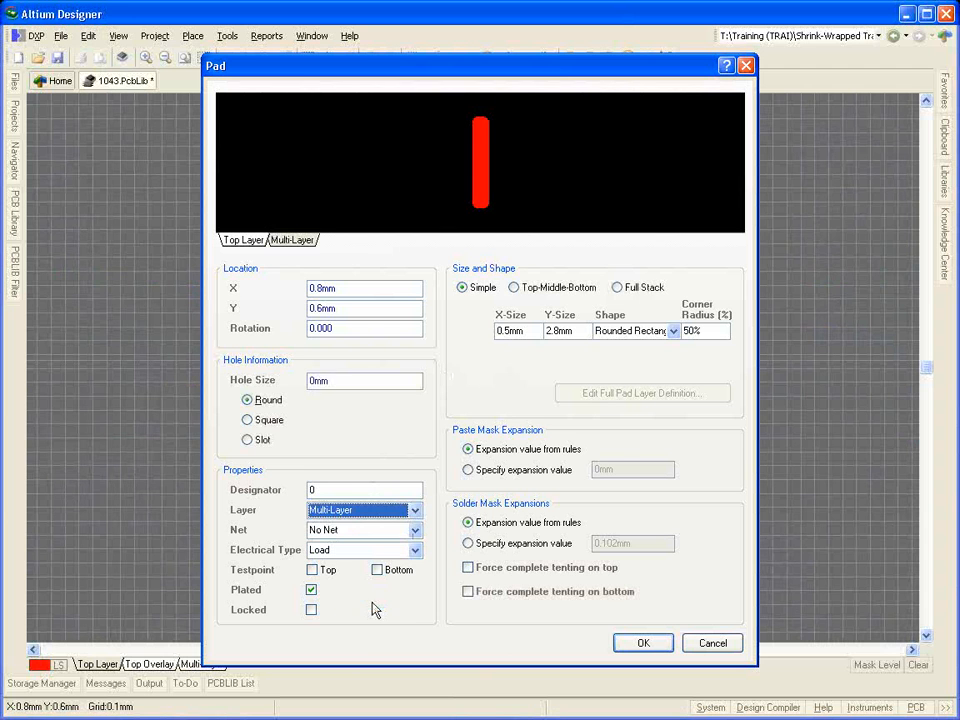
{"action": "left_click_drag", "start_coordinate": [340, 380], "coordinate": [297, 386]}
{"action": "type", "text": "0"}
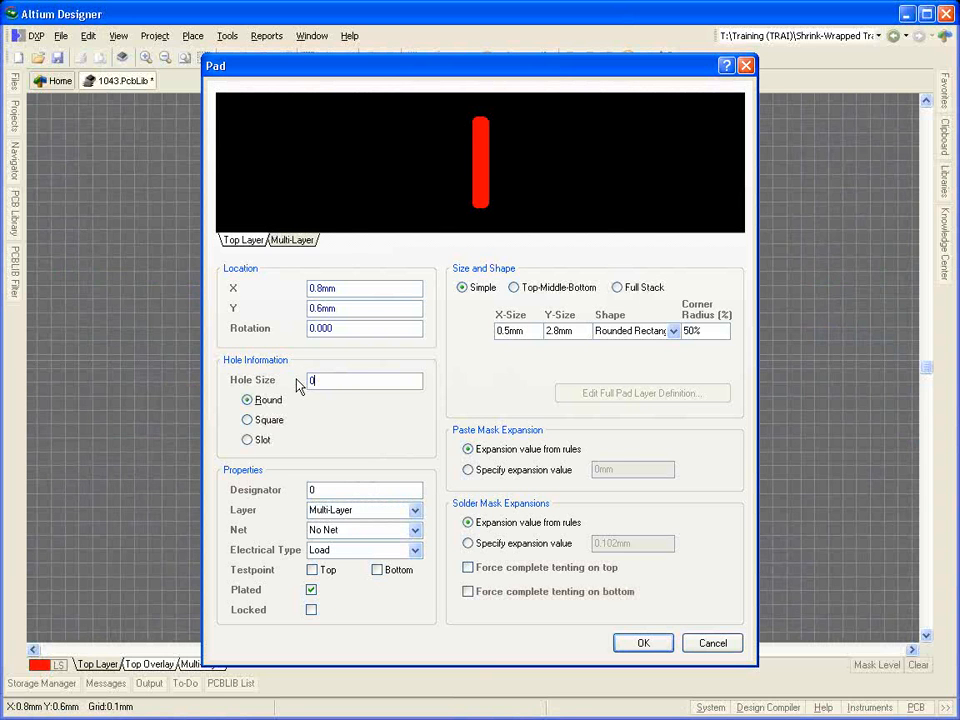
{"action": "type", "text": ".8"}
Step: Size the through-hole pad 1 mm in X by 1 mm in Y and make its shape Round
{"action": "left_click_drag", "start_coordinate": [527, 330], "coordinate": [489, 336]}
{"action": "type", "text": "1"}
{"action": "key", "text": "Tab"}
{"action": "type", "text": "1"}
{"action": "key", "text": "Tab"}
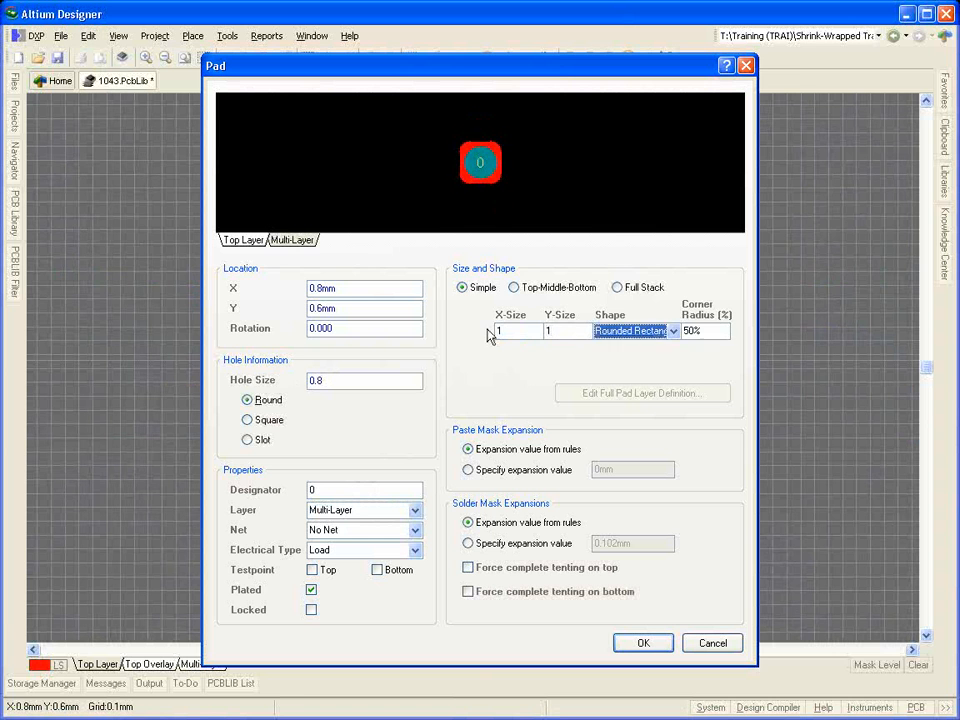
{"action": "key", "text": "r"}
{"action": "left_click", "coordinate": [617, 346]}
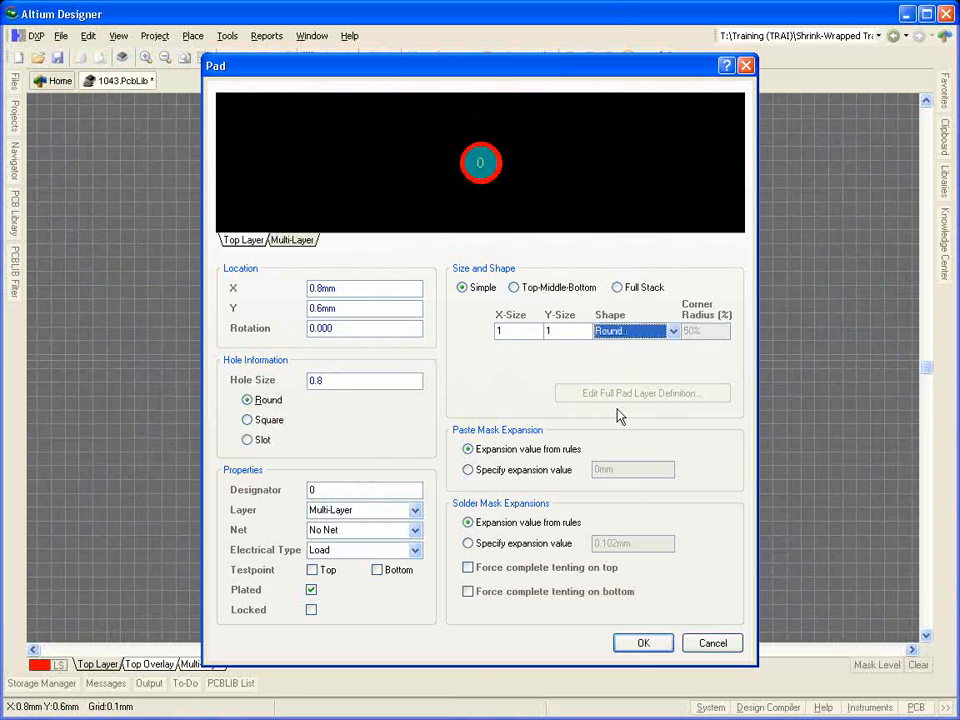
{"action": "left_click", "coordinate": [641, 643]}
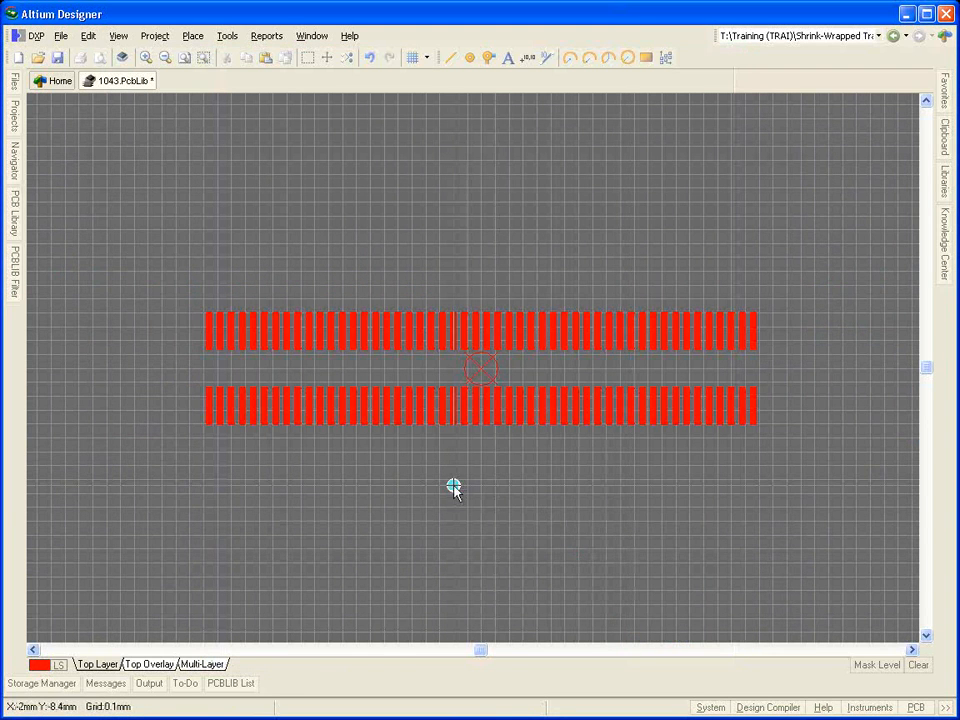
Step: Place the round pad beyond the right end of the lower row and locate it at X 22.3 mm, Y -2.9 mm
{"action": "left_click", "coordinate": [793, 400]}
{"action": "right_click", "coordinate": [793, 422]}
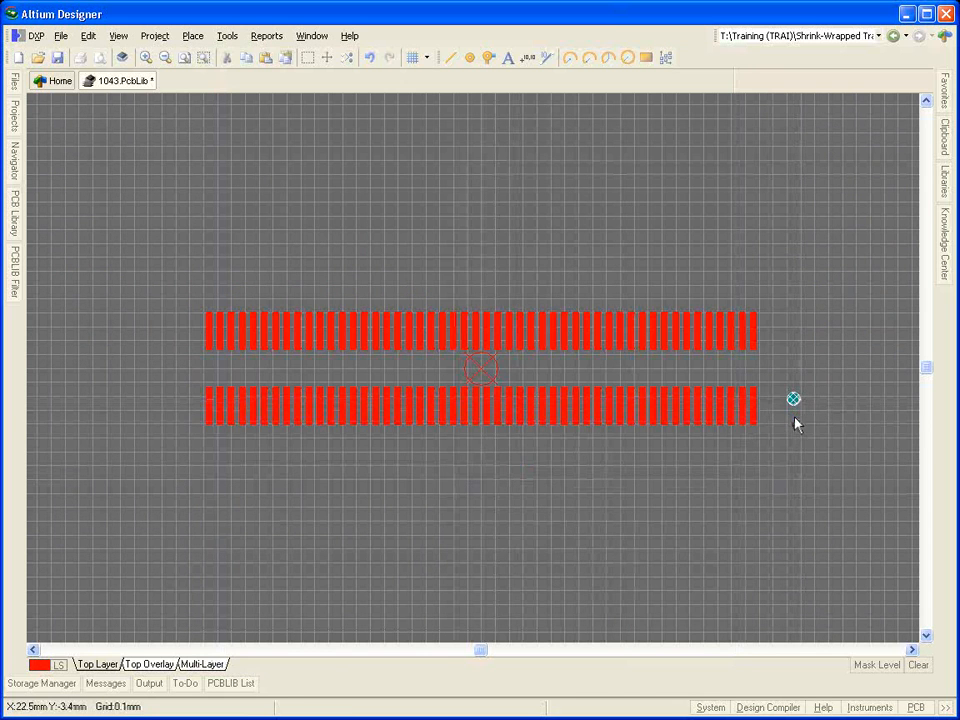
{"action": "double_click", "coordinate": [793, 401]}
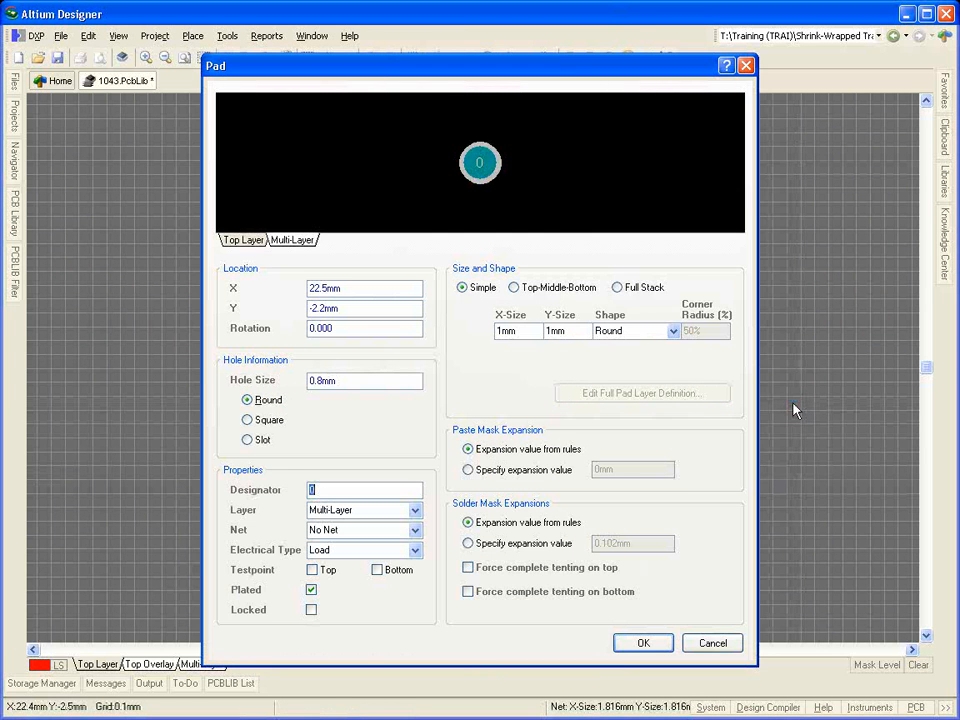
{"action": "double_click", "coordinate": [396, 289]}
{"action": "type", "text": "22.3"}
{"action": "key", "text": "Tab"}
{"action": "type", "text": "-2.9"}
{"action": "key", "text": "Return"}
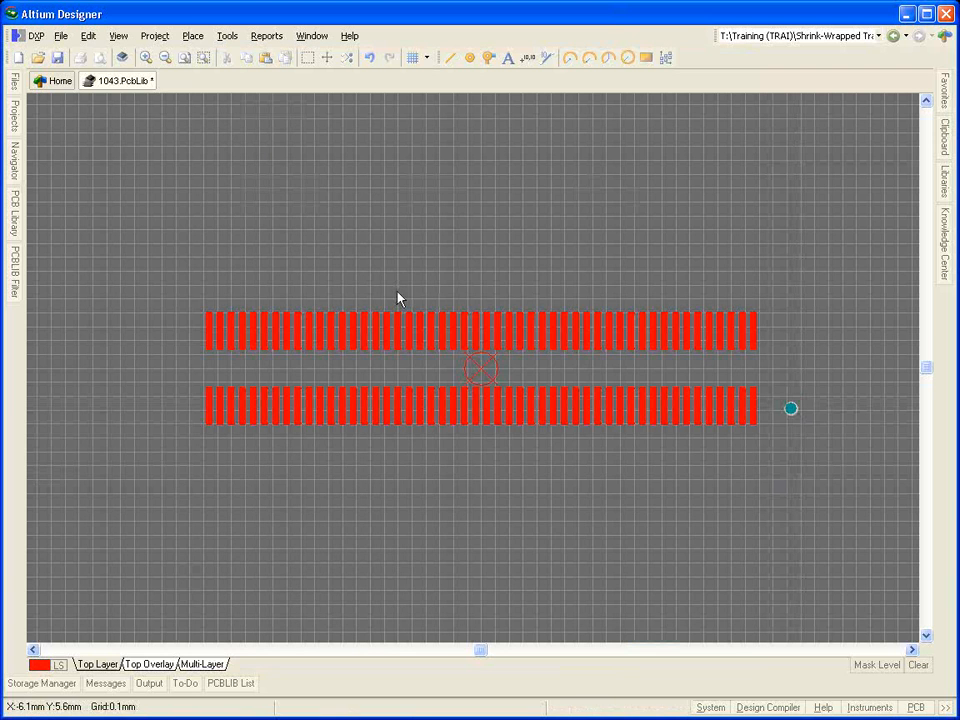
Step: Start another Multi-Layer pad with a slotted hole, 0.6 mm hole size and 1.4 mm slot length
{"action": "key", "text": "p"}
{"action": "key", "text": "p"}
{"action": "key", "text": "Tab"}
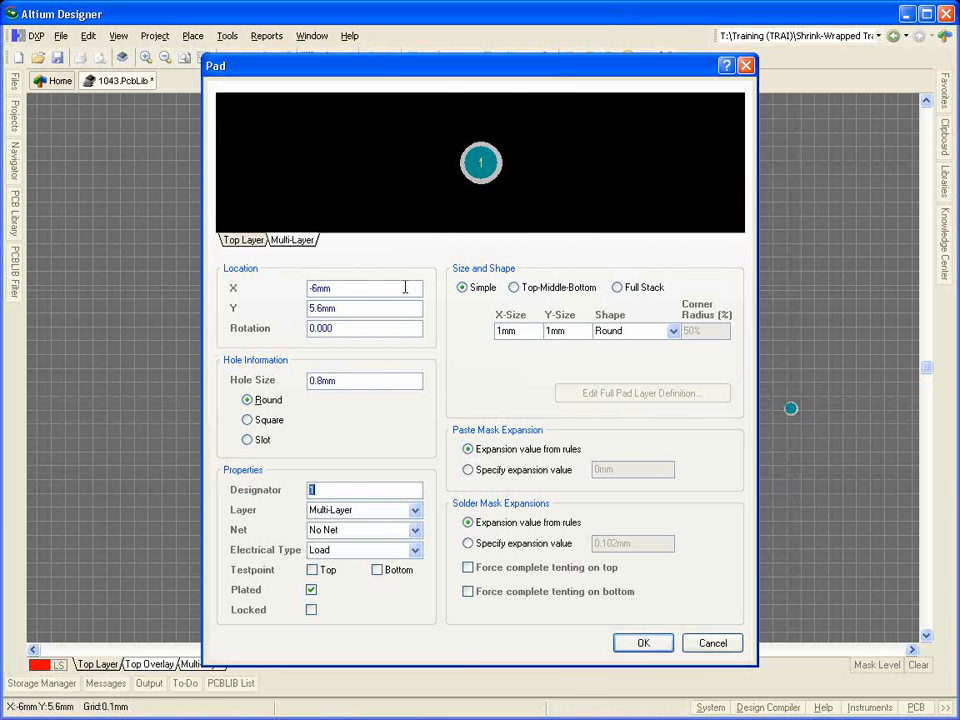
{"action": "double_click", "coordinate": [329, 385]}
{"action": "type", "text": "0."}
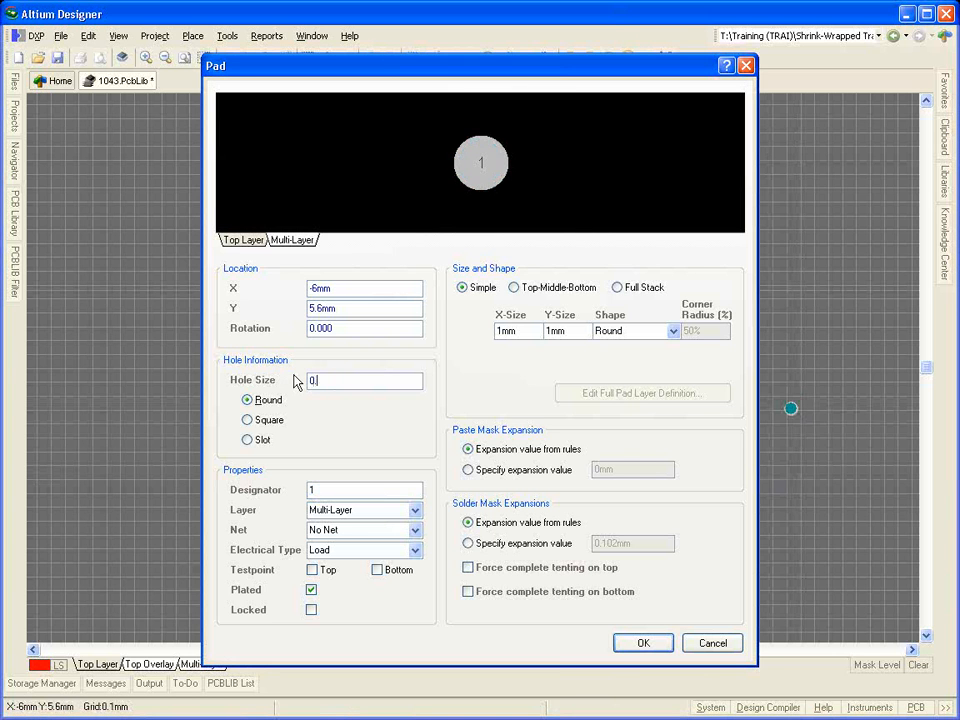
{"action": "type", "text": "6"}
{"action": "left_click", "coordinate": [261, 439]}
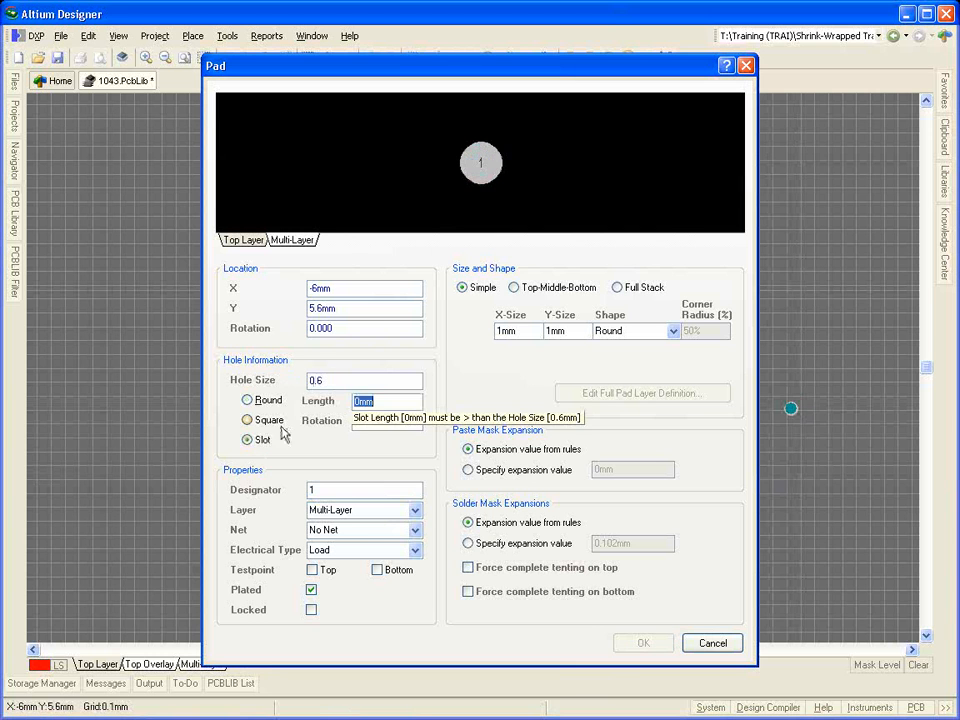
{"action": "type", "text": "1.4"}
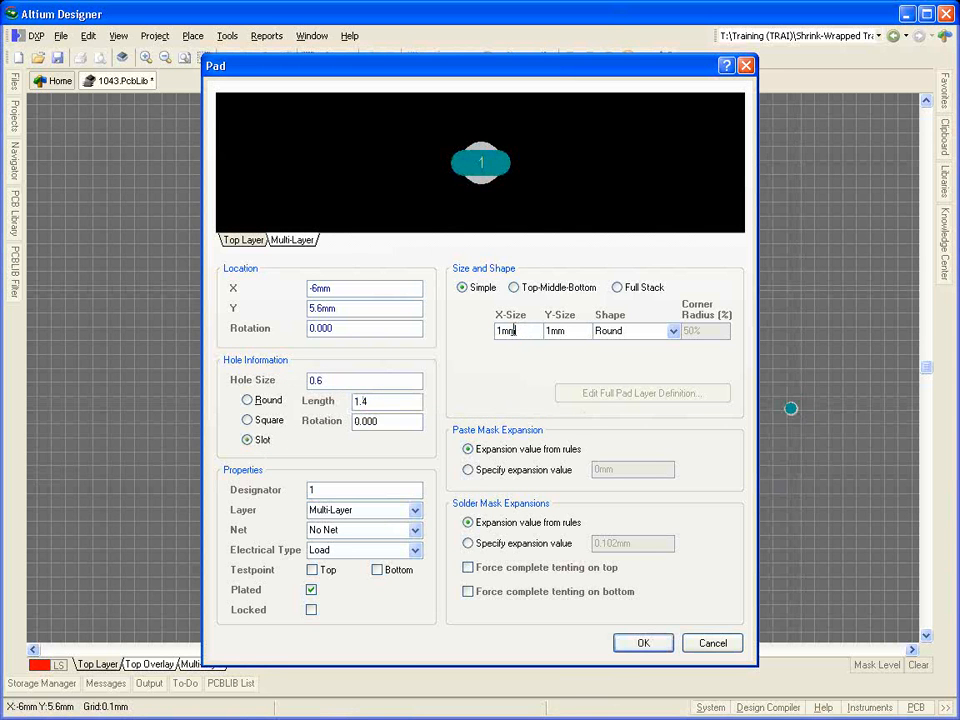
Step: Size the slotted pad 1.6 mm in X by 0.8 mm in Y
{"action": "double_click", "coordinate": [513, 330]}
{"action": "type", "text": "1.6"}
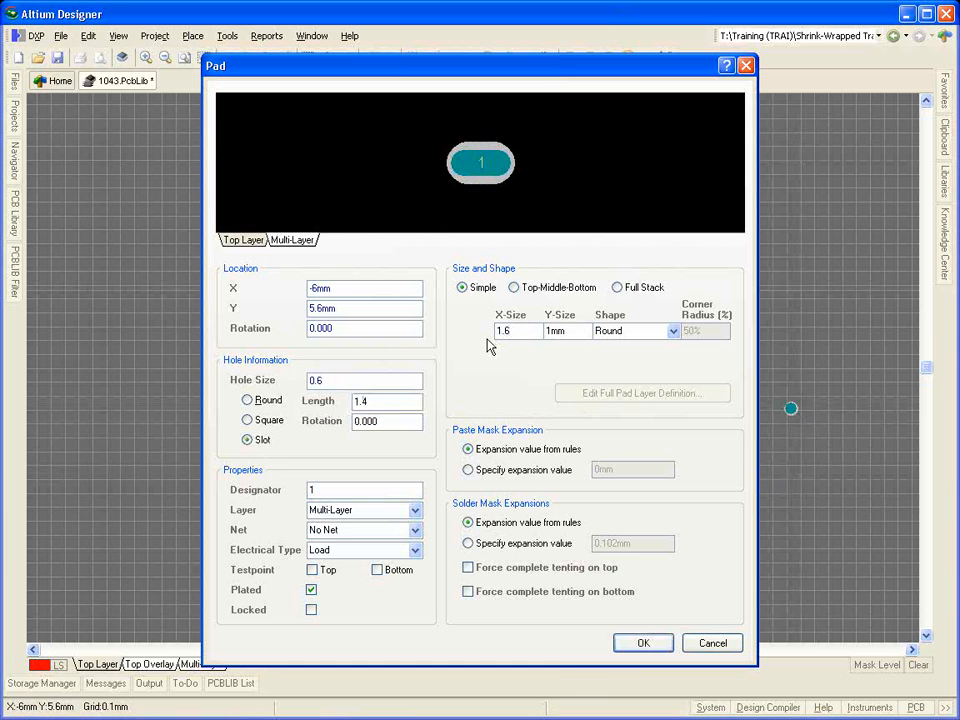
{"action": "key", "text": "Tab"}
{"action": "type", "text": "0.8"}
{"action": "key", "text": "Return"}
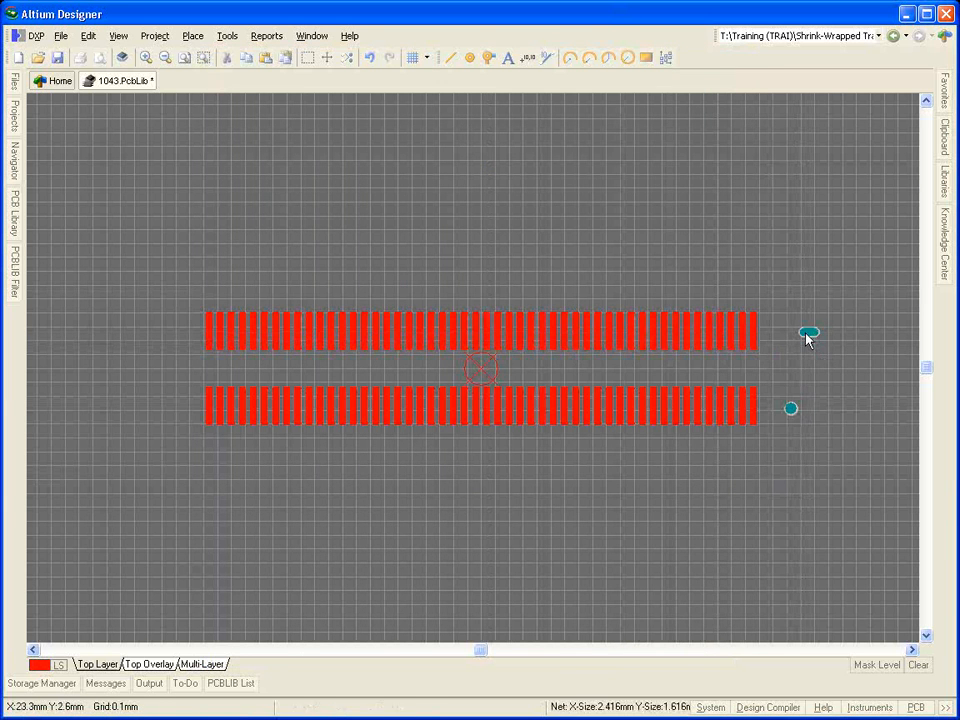
Step: Place the slotted pad beyond the upper row's right end at X 22.3 mm, directly above the round pad
{"action": "key", "text": "Tab"}
{"action": "left_click_drag", "start_coordinate": [397, 288], "coordinate": [285, 291]}
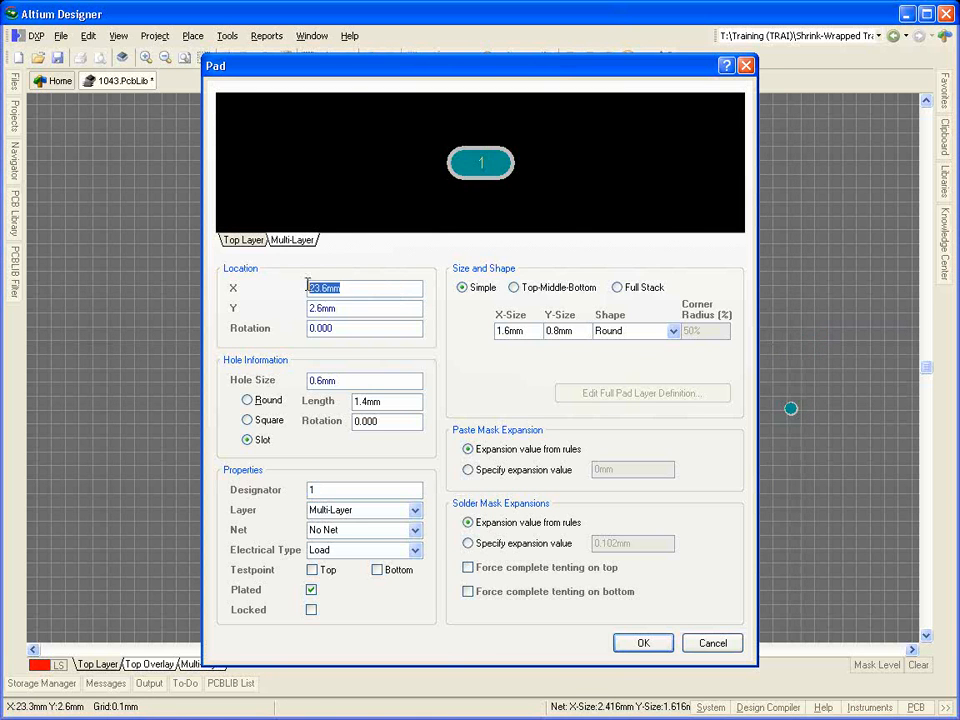
{"action": "type", "text": "22.3"}
{"action": "key", "text": "Tab"}
{"action": "type", "text": "2"}
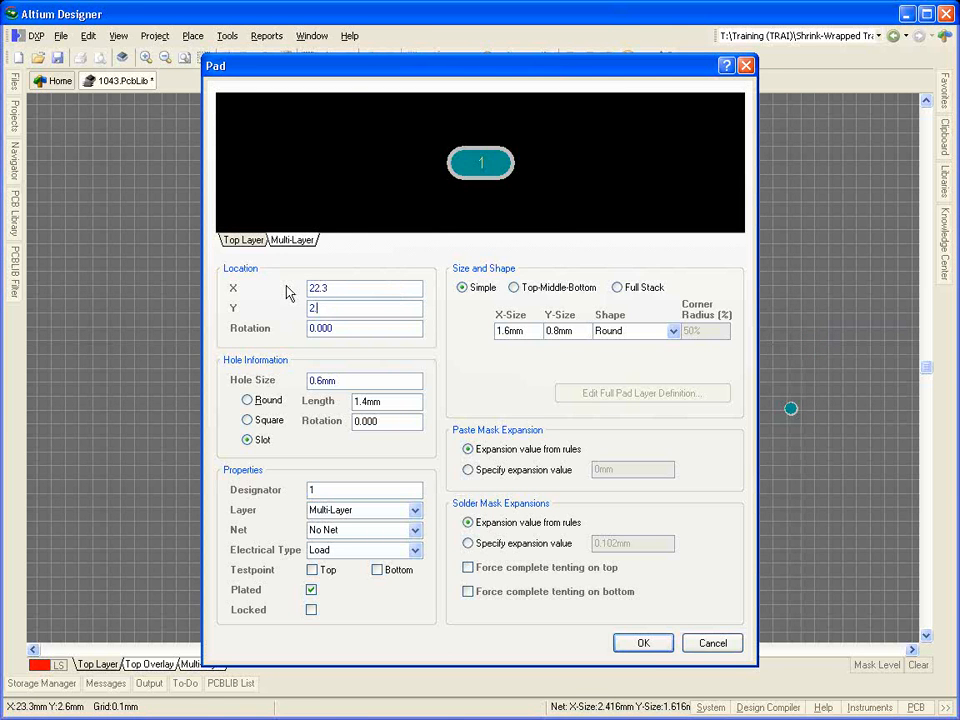
{"action": "key", "text": "Return"}
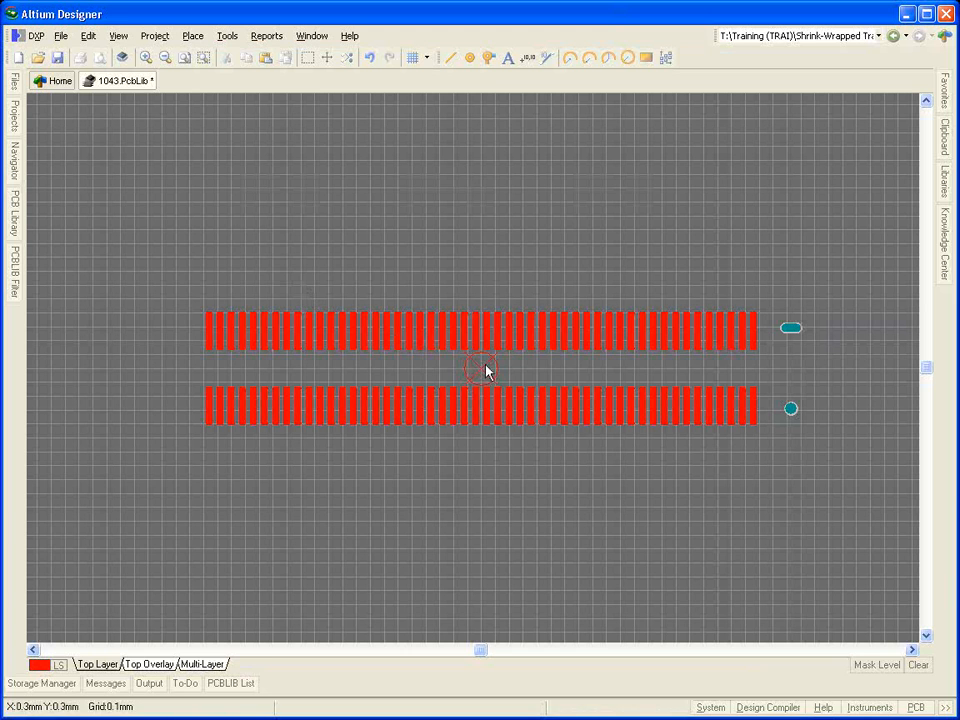
Step: Set the snap grid to 0.5 mm and check the connector's outline dimensions in the datasheet drawing
{"action": "key", "text": "ctrl+g"}
{"action": "type", "text": "0.5"}
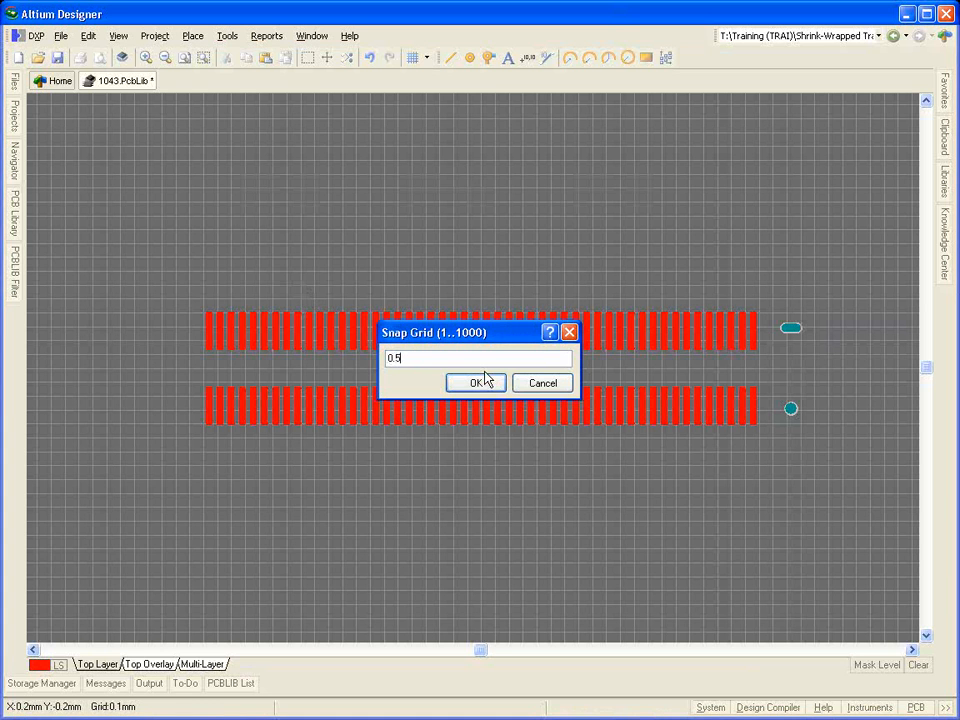
{"action": "left_click", "coordinate": [485, 378]}
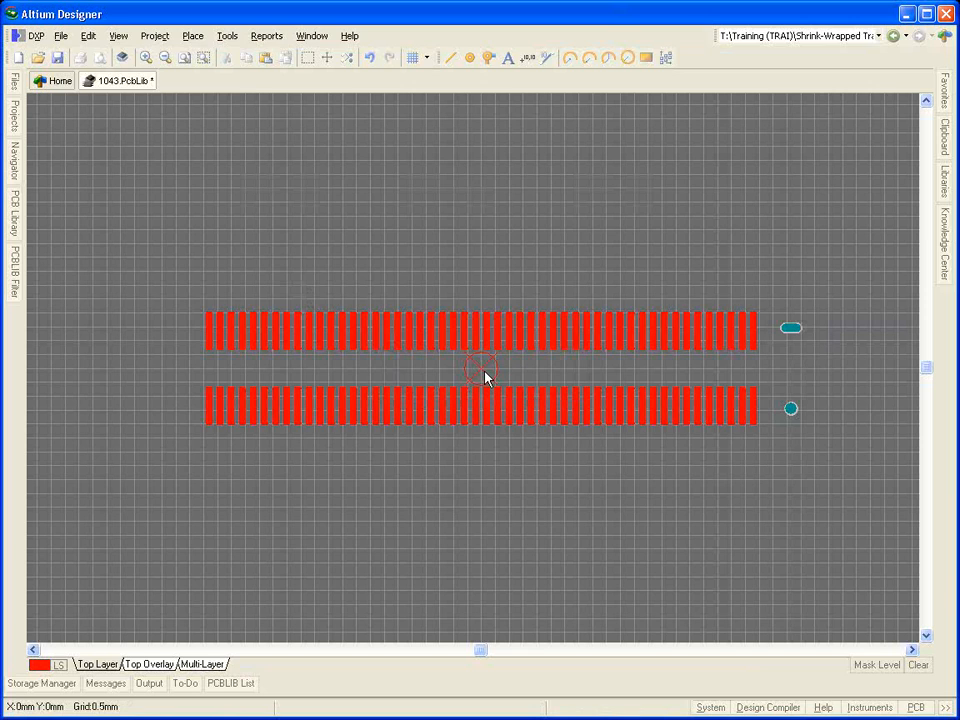
{"action": "key", "text": "alt+Tab"}
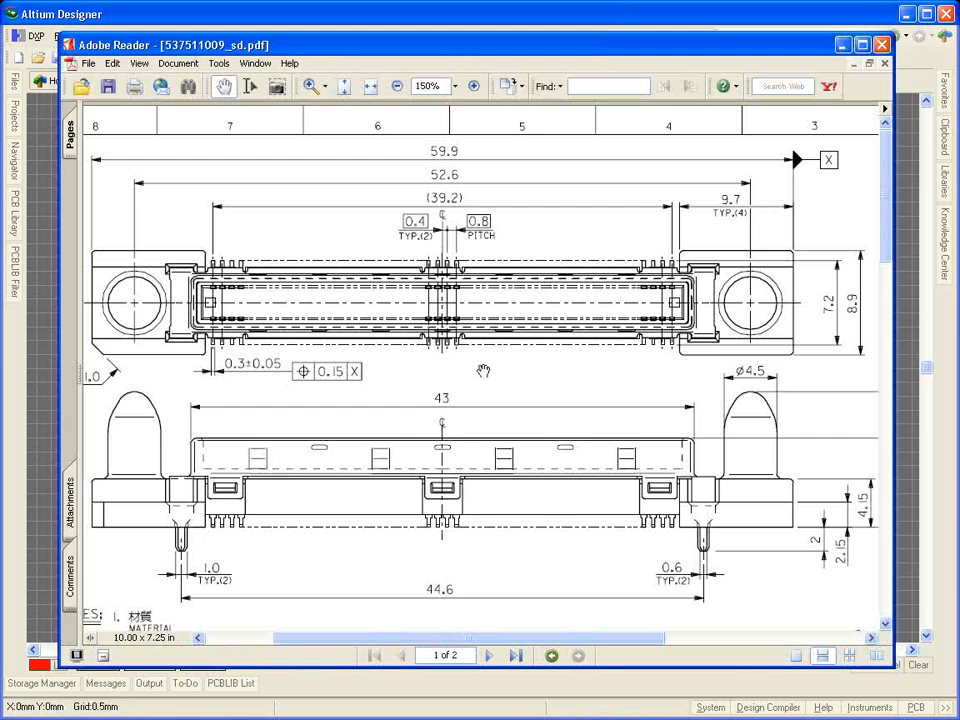
{"action": "key", "text": "alt+Tab"}
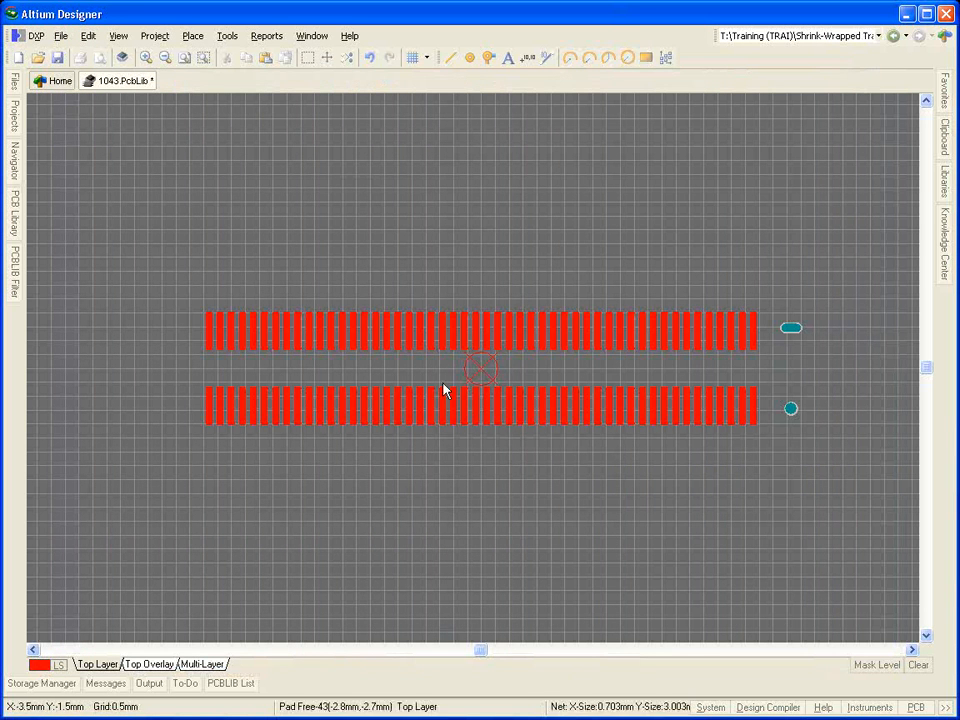
Step: On the Top Overlay, draw an outline from (30, 0) mm up to (30, 4.5), across to (20.5, 4.5), ending with a short downward stub
{"action": "left_click", "coordinate": [160, 664]}
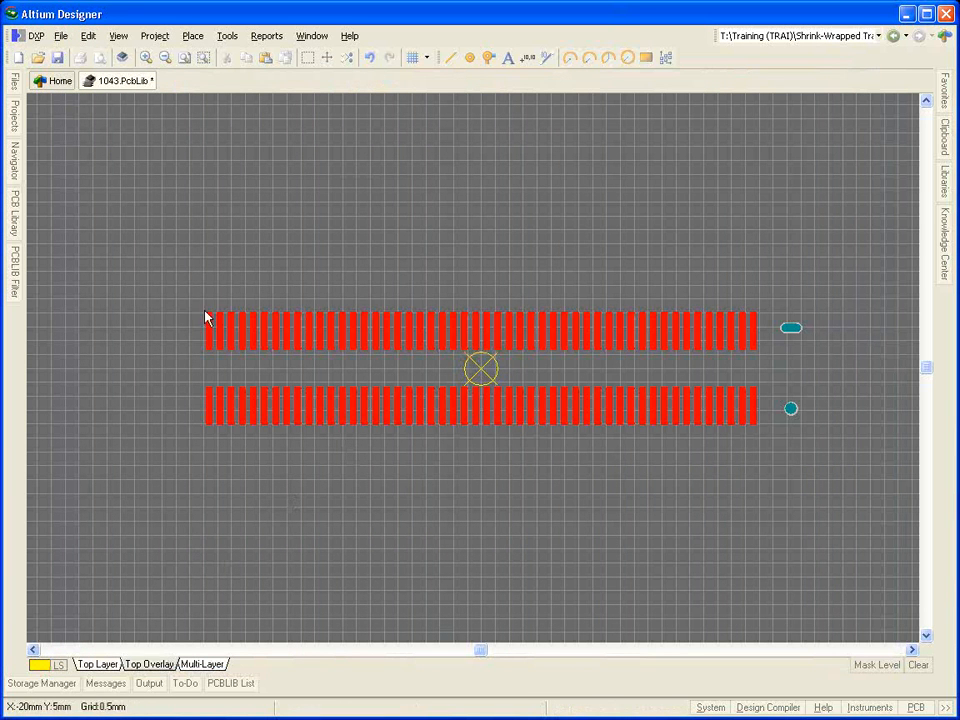
{"action": "left_click", "coordinate": [192, 35]}
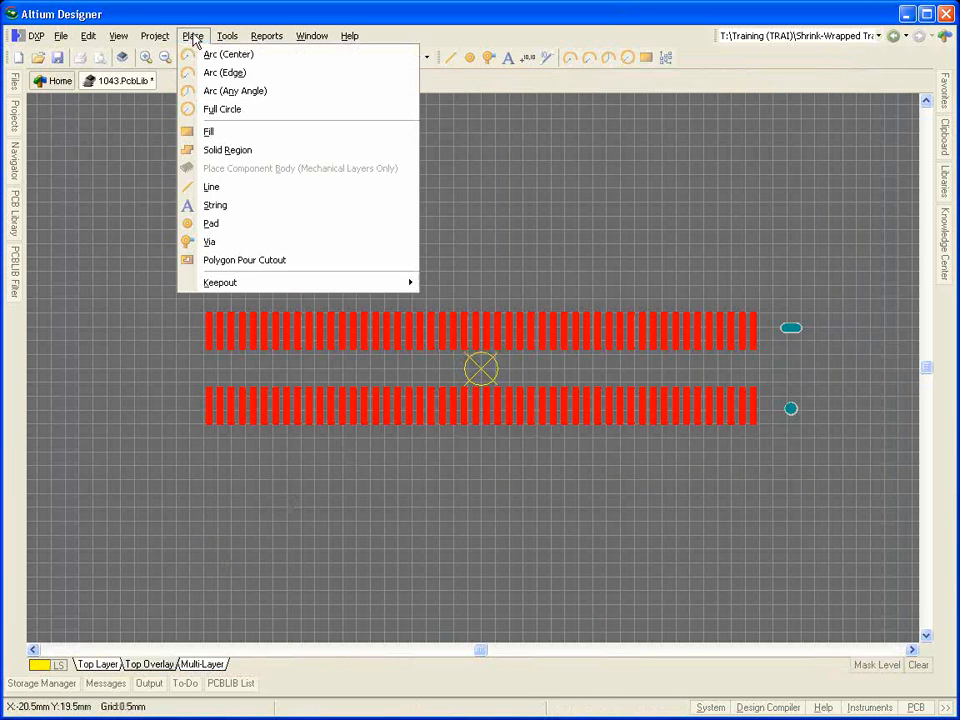
{"action": "left_click", "coordinate": [228, 189]}
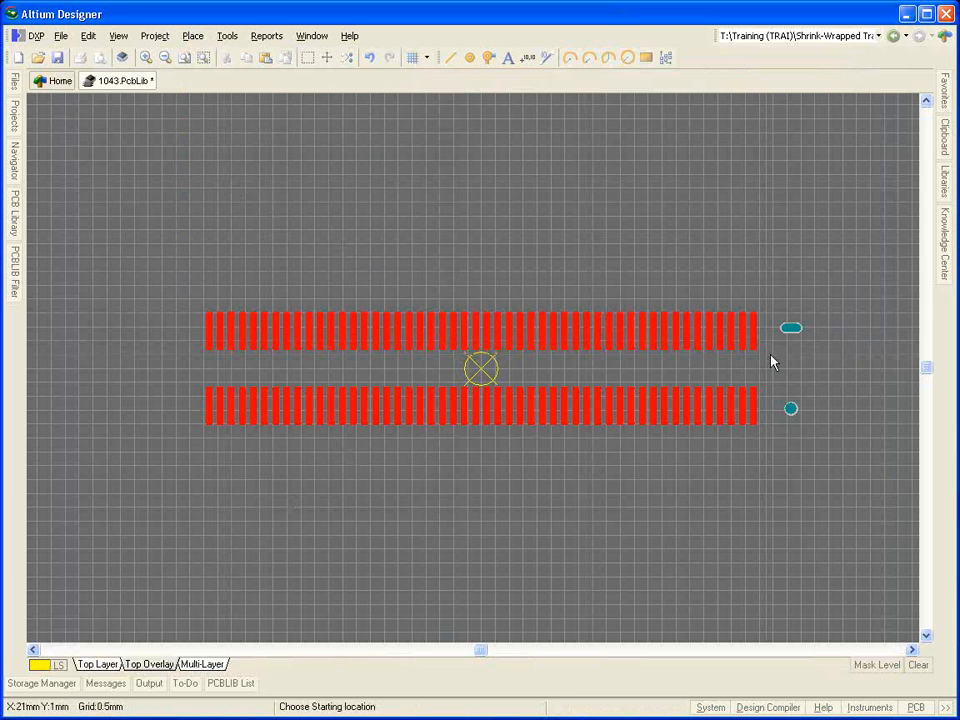
{"action": "left_click", "coordinate": [898, 370]}
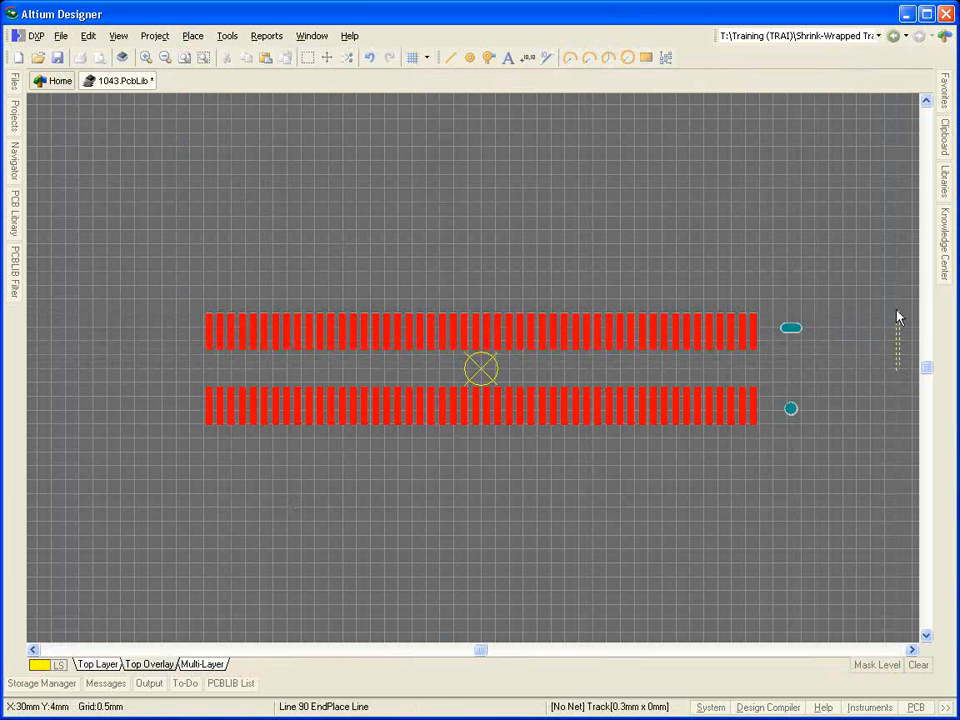
{"action": "right_click", "coordinate": [898, 317]}
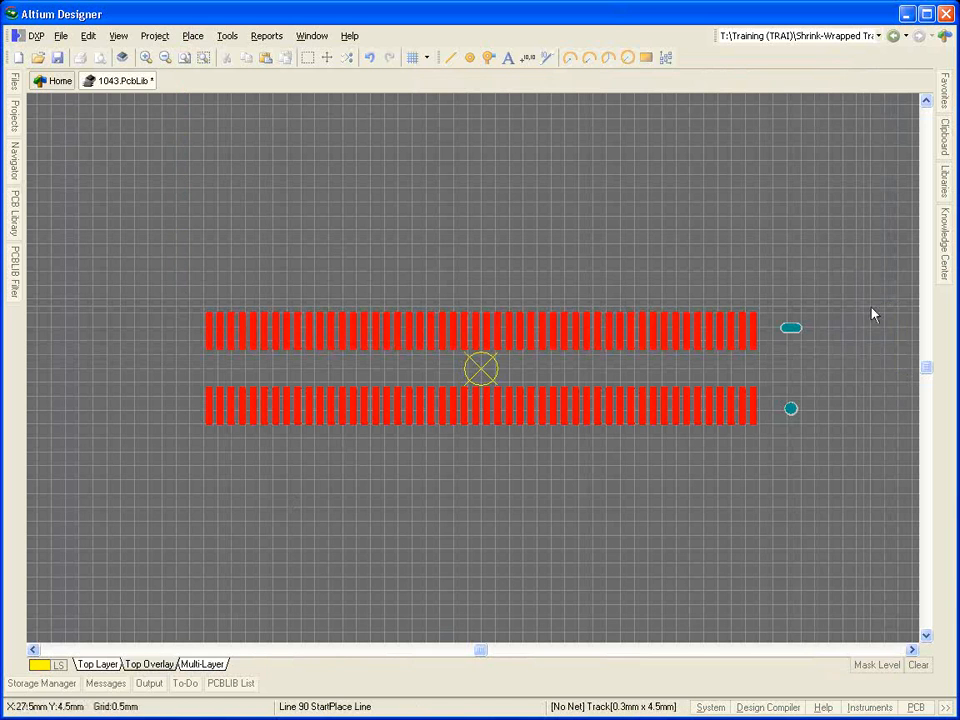
{"action": "left_click", "coordinate": [898, 370]}
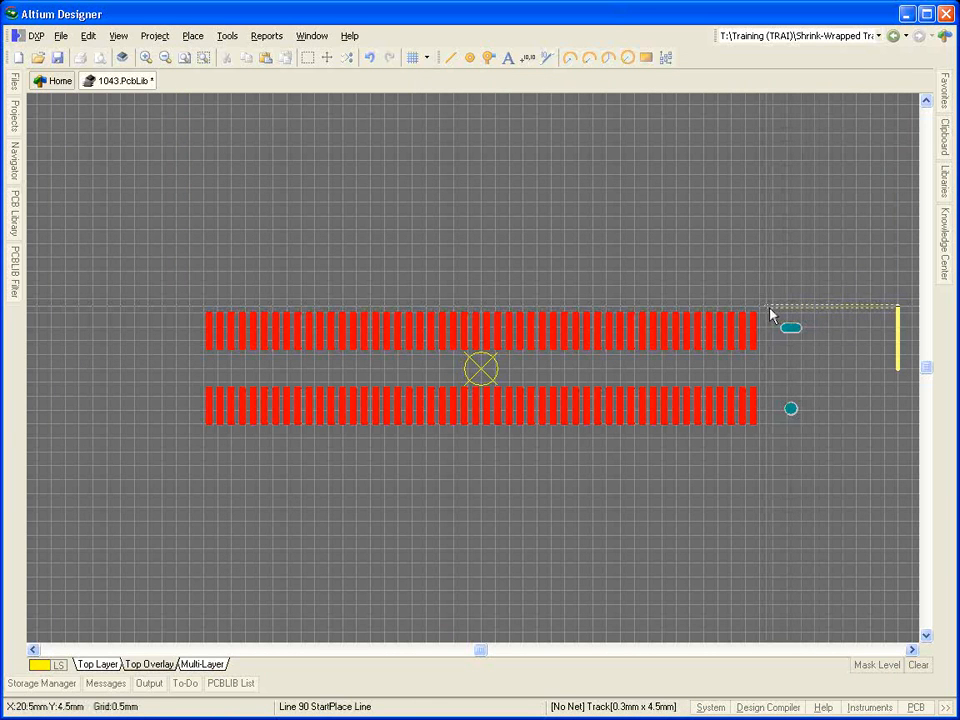
{"action": "left_click", "coordinate": [770, 316]}
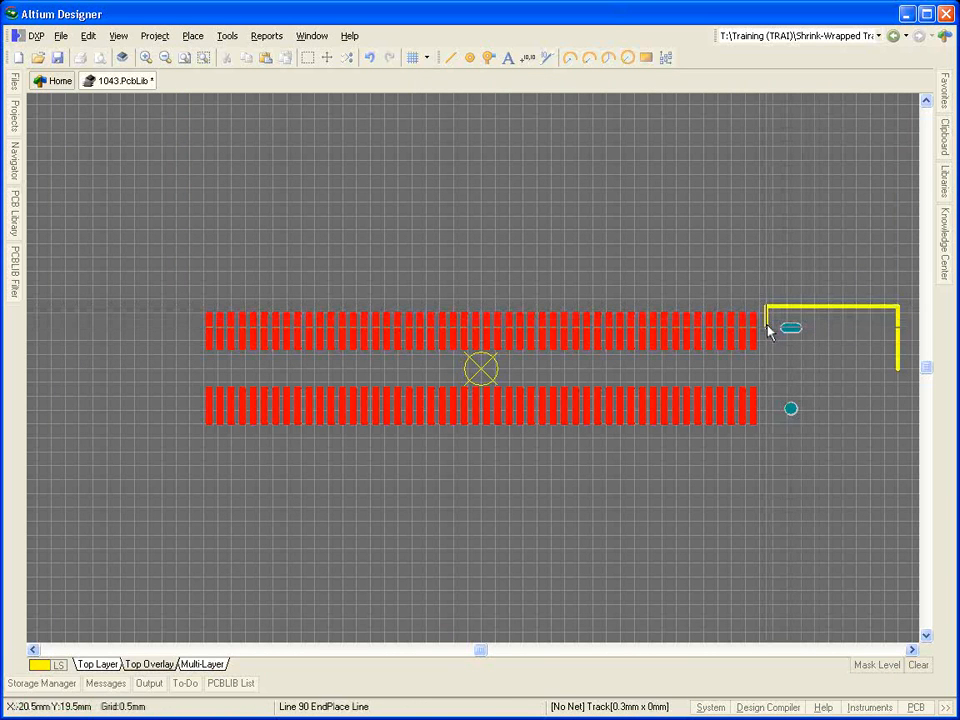
{"action": "left_click", "coordinate": [766, 321]}
Step: Copy the three overlay lines with the origin as reference and paste them flipped vertically at the origin to close the right-end outline
{"action": "left_click", "coordinate": [794, 308], "text": "shift"}
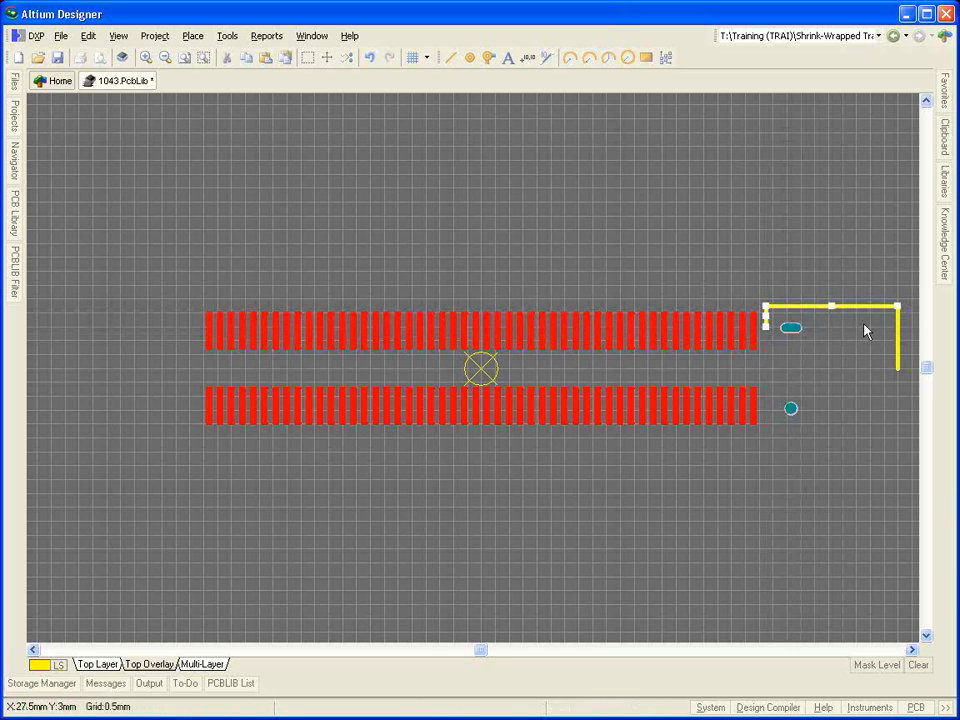
{"action": "left_click", "coordinate": [898, 325], "text": "shift"}
{"action": "key", "text": "ctrl+c"}
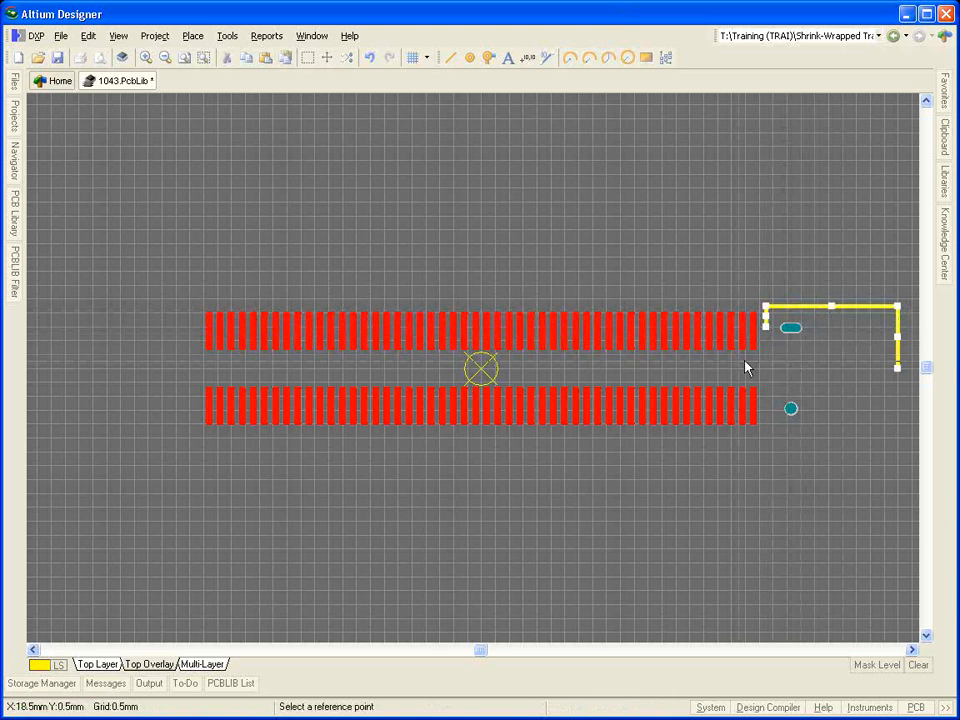
{"action": "left_click", "coordinate": [481, 372]}
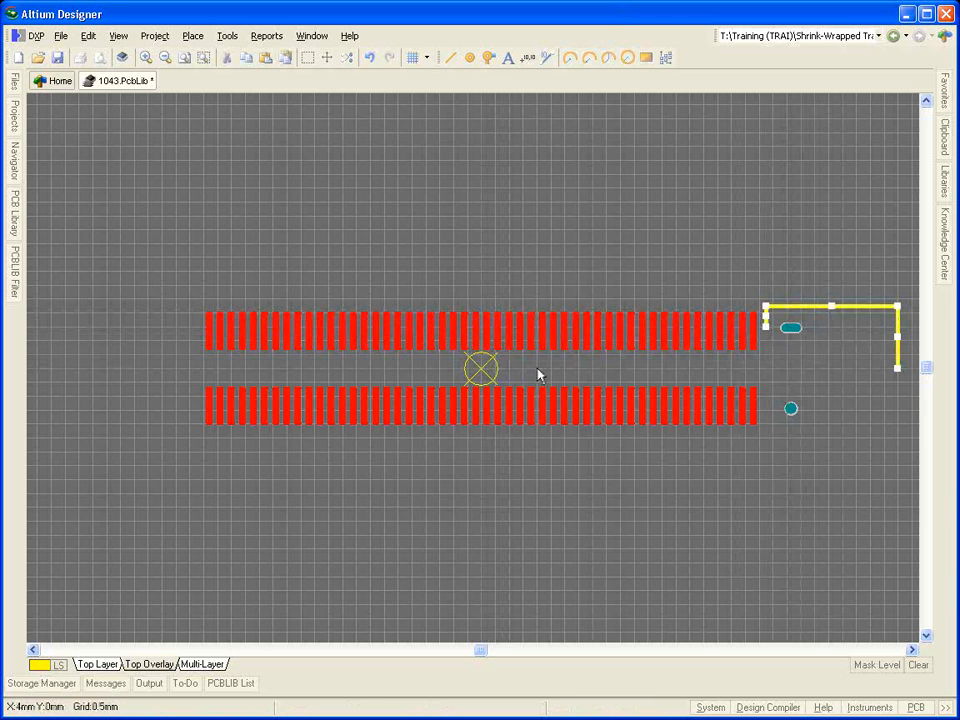
{"action": "key", "text": "ctrl+v"}
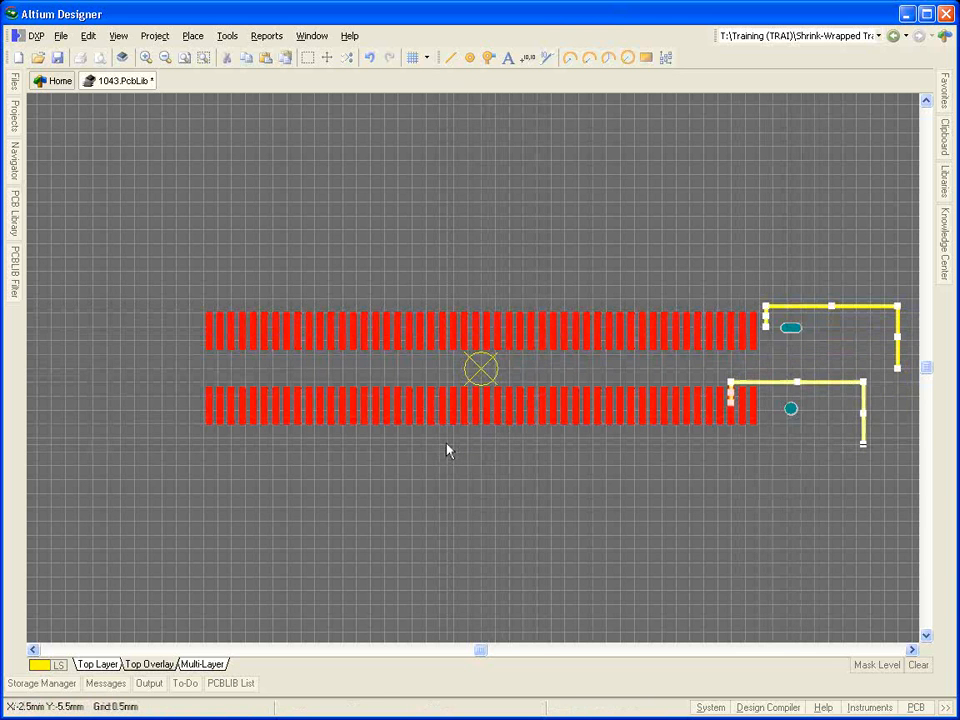
{"action": "key", "text": "y"}
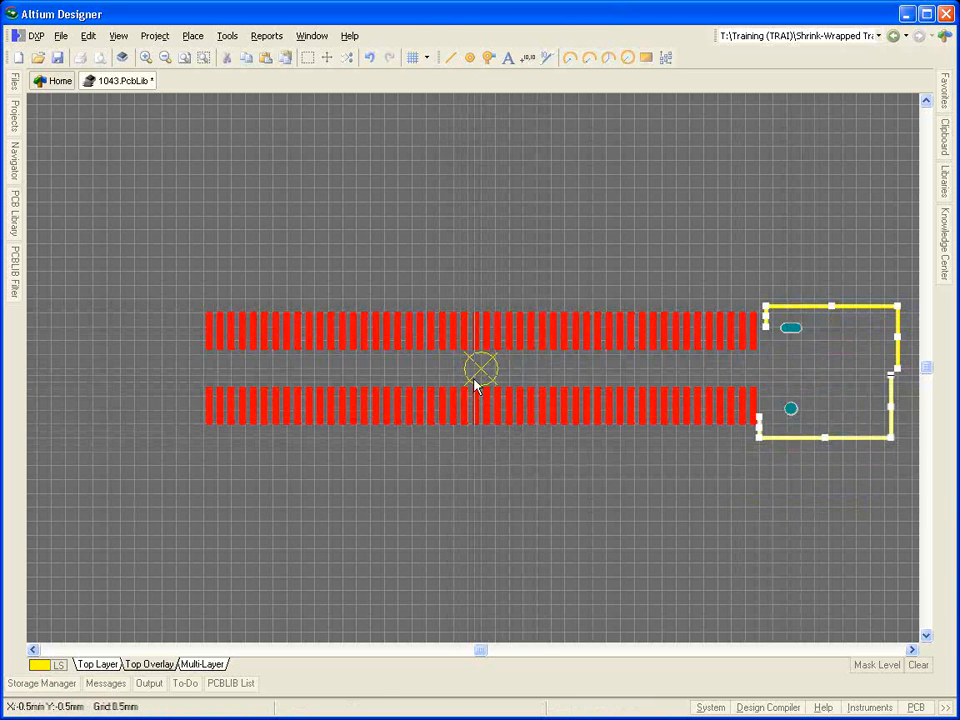
{"action": "left_click", "coordinate": [481, 372]}
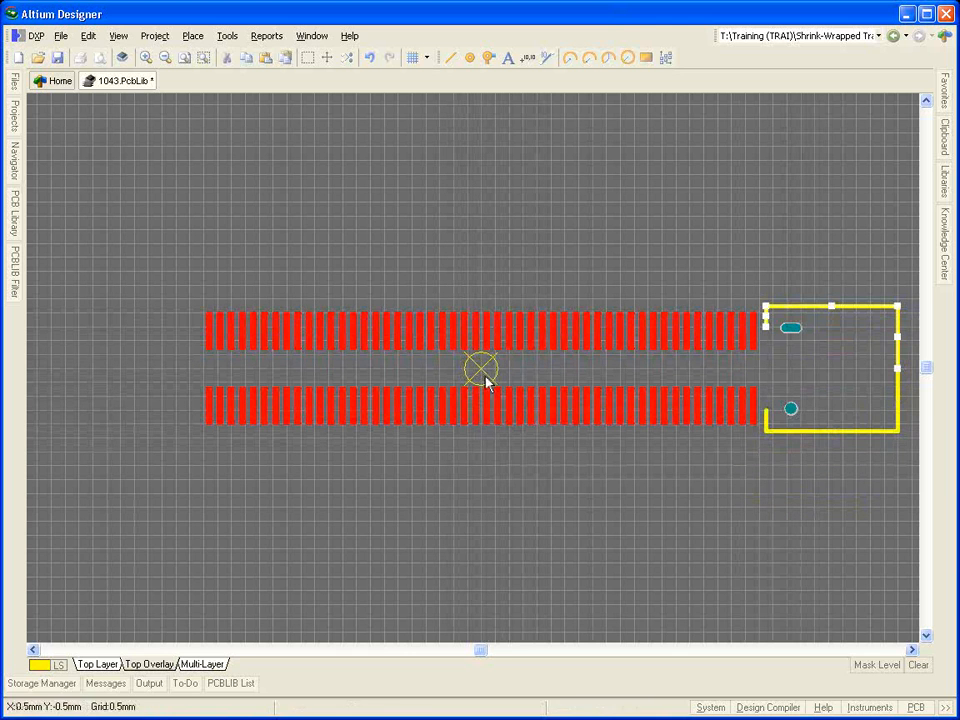
{"action": "left_click", "coordinate": [518, 464]}
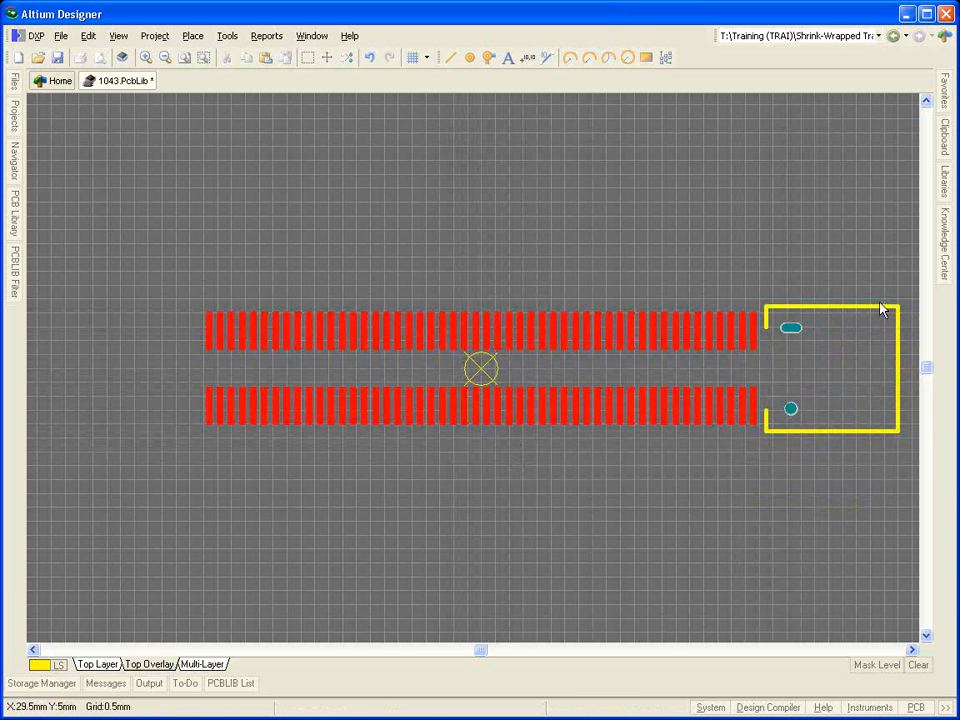
Step: Copy the right-end outline with its two pads about the origin and paste them mirrored horizontally for the left end
{"action": "mouse_move", "coordinate": [911, 279]}
{"action": "left_mouse_down"}
{"action": "mouse_move", "coordinate": [873, 393]}
{"action": "mouse_move", "coordinate": [741, 505]}
{"action": "mouse_move", "coordinate": [761, 488]}
{"action": "left_mouse_up"}
{"action": "key", "text": "ctrl+c"}
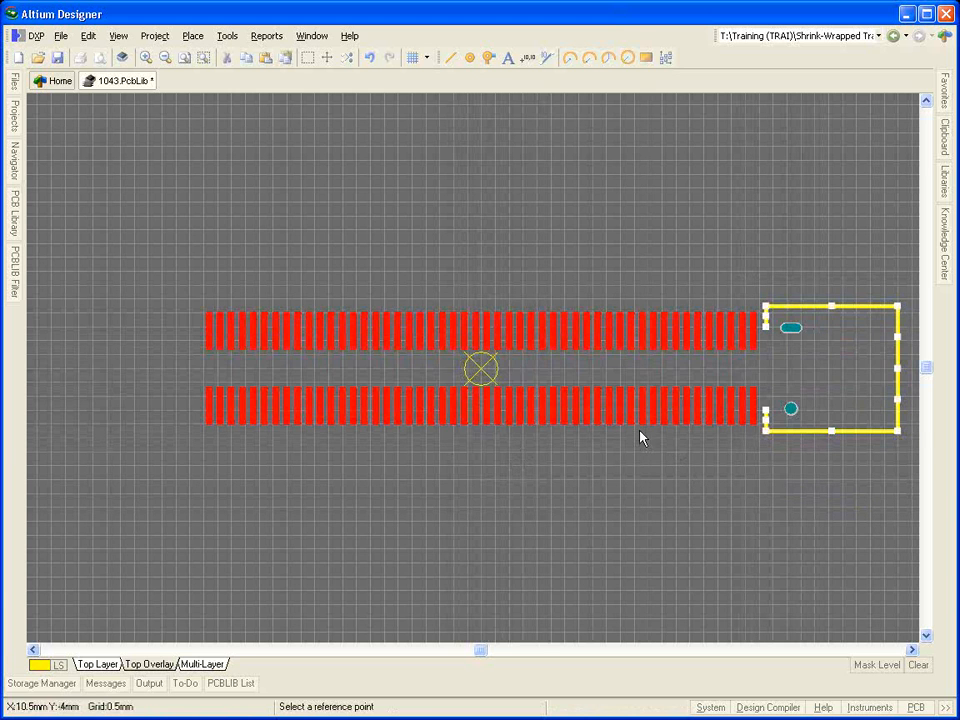
{"action": "left_click", "coordinate": [483, 374]}
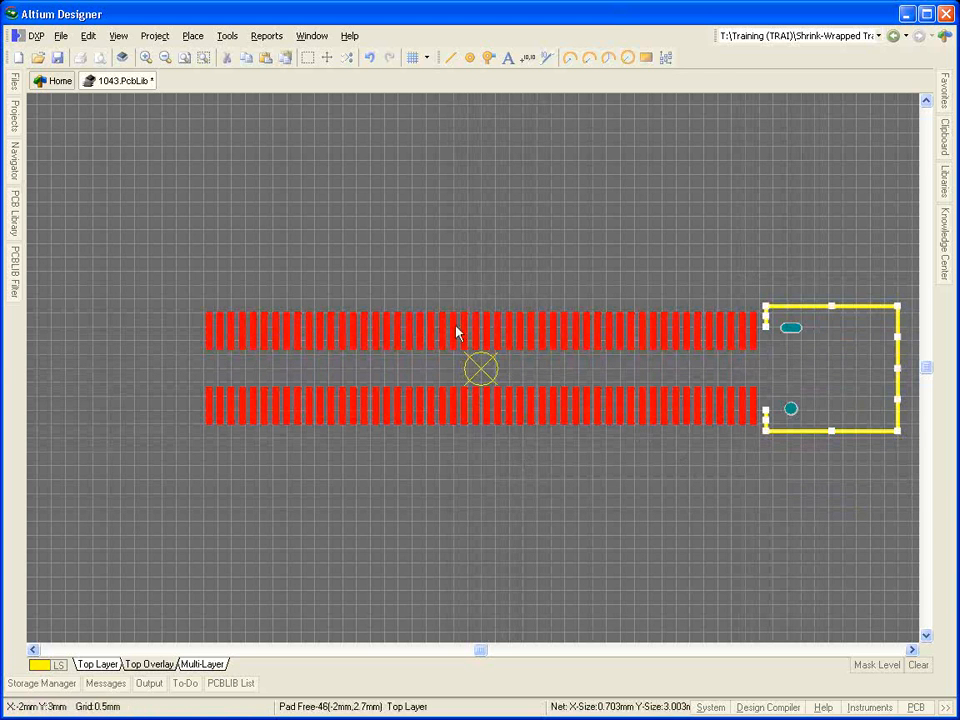
{"action": "key", "text": "ctrl+v"}
{"action": "key", "text": "x"}
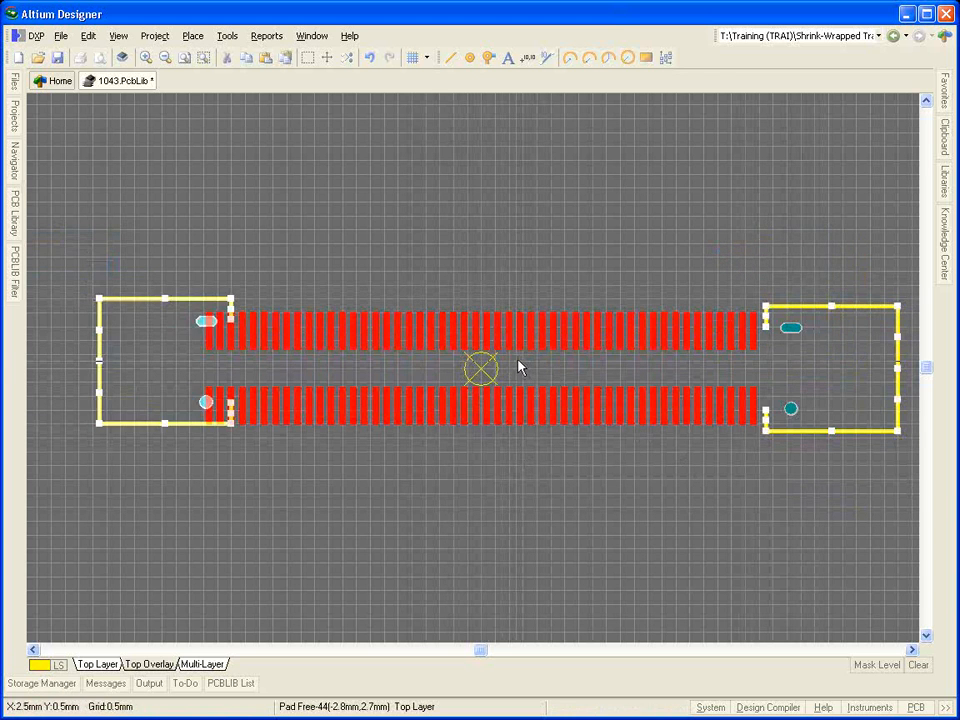
{"action": "left_click", "coordinate": [480, 373]}
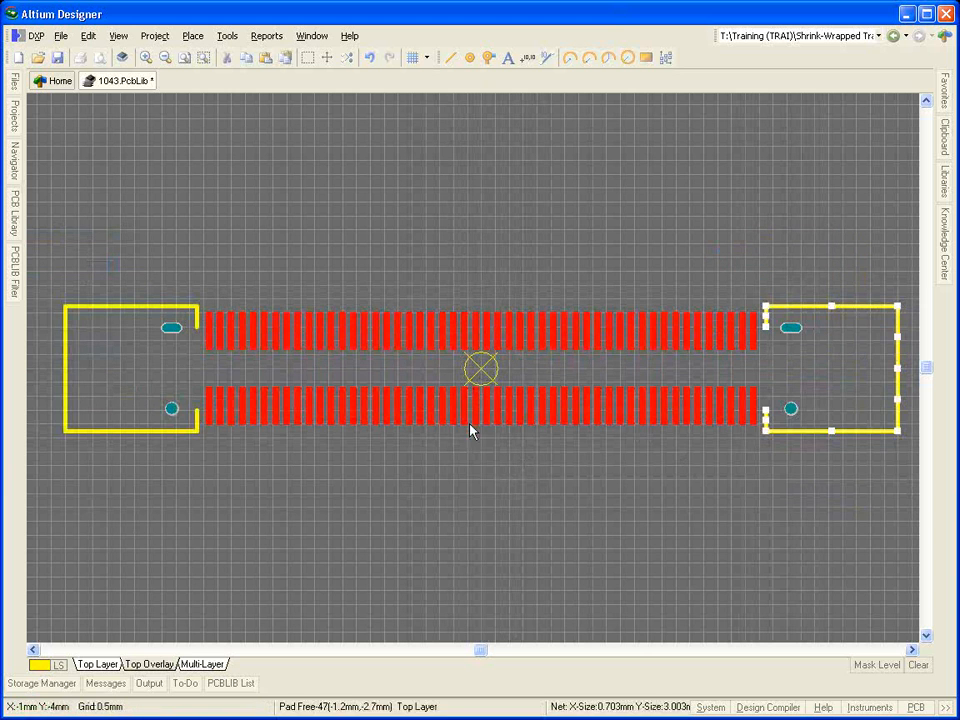
{"action": "left_click", "coordinate": [473, 450]}
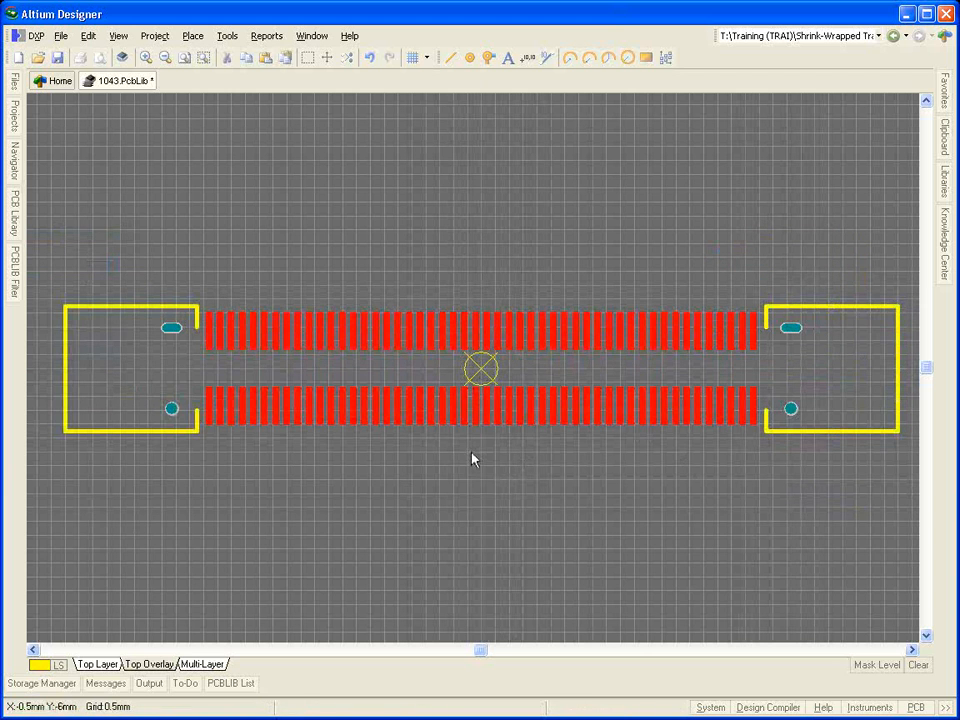
Step: Cut the lower-left corner of the left-end overlay outline into a diagonal chamfer
{"action": "left_click", "coordinate": [66, 438]}
{"action": "left_click", "coordinate": [72, 400]}
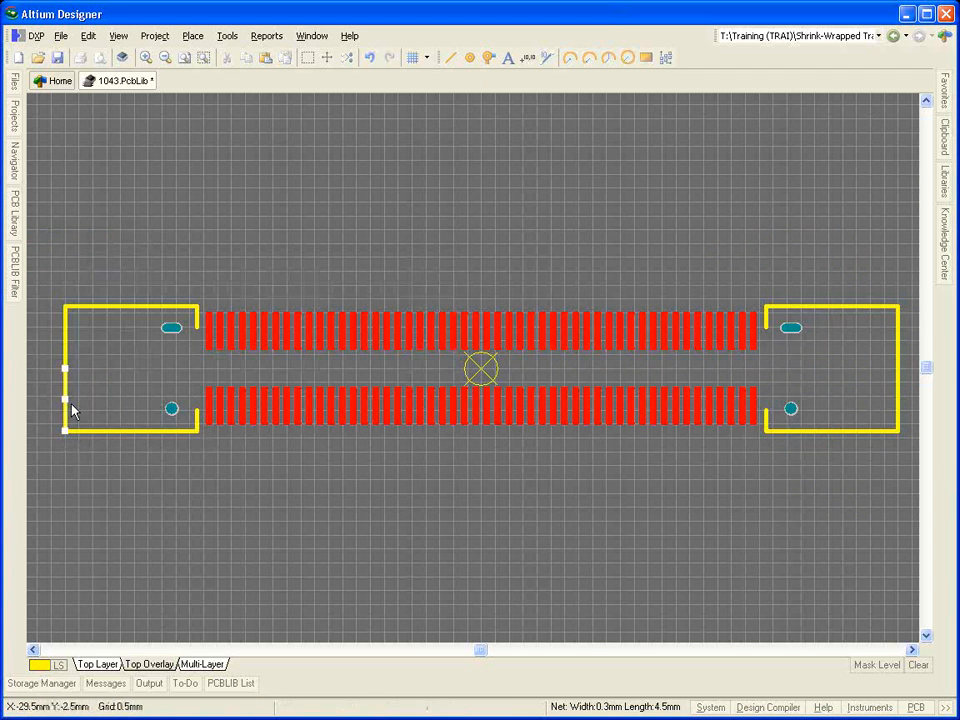
{"action": "left_click_drag", "start_coordinate": [64, 430], "coordinate": [75, 422]}
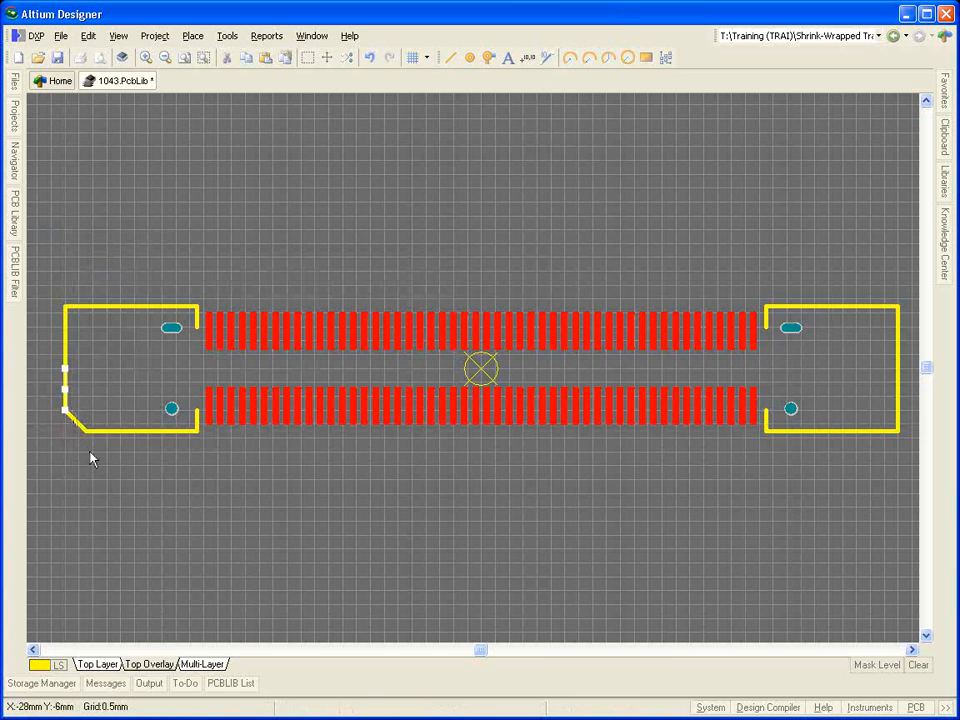
Step: Rename the PCBComponent_1 footprint to Docking_Plug and save the library
{"action": "left_click", "coordinate": [16, 215]}
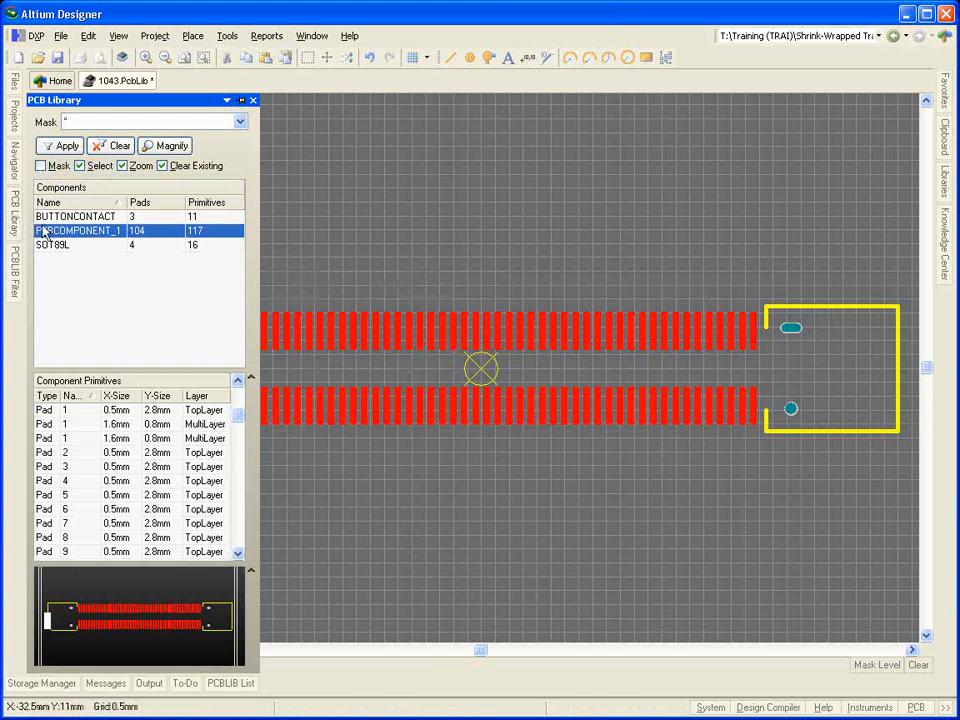
{"action": "double_click", "coordinate": [97, 231]}
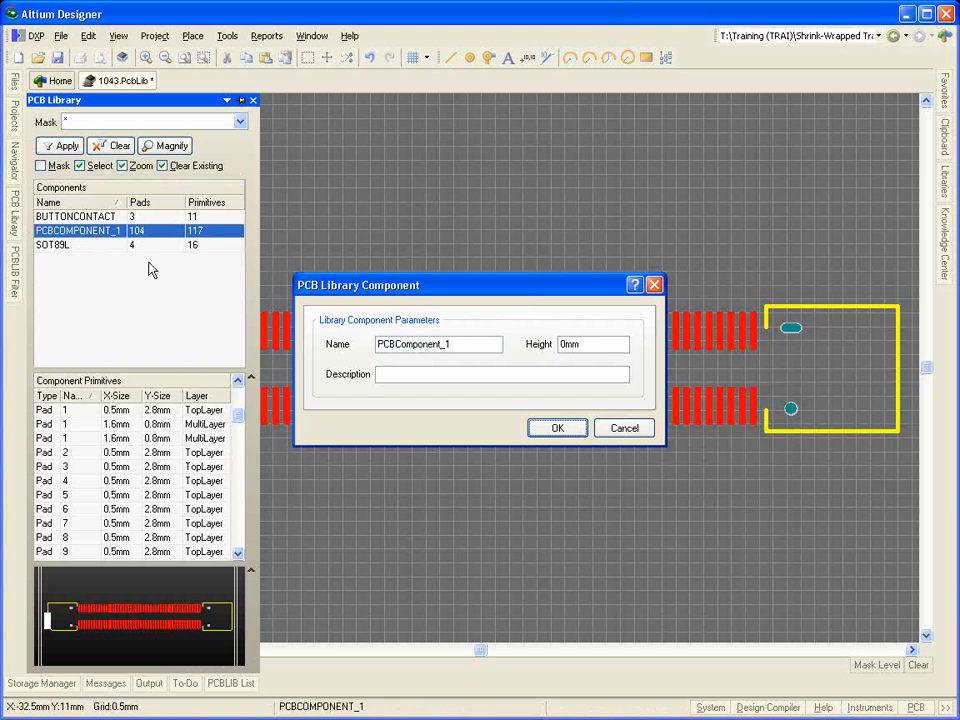
{"action": "type", "text": "Docking_Pl"}
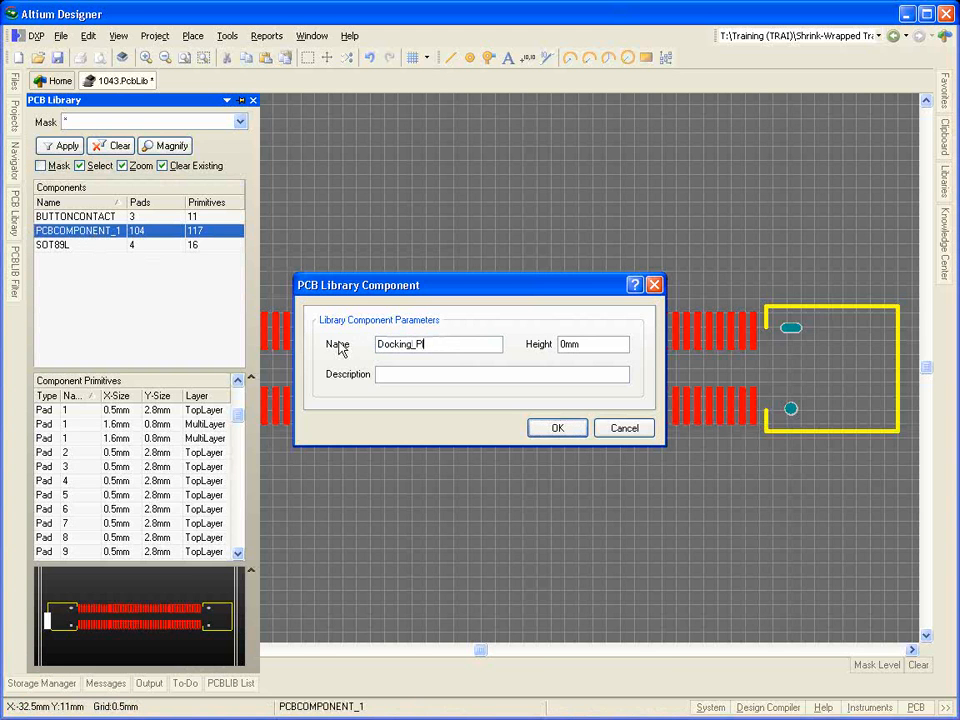
{"action": "type", "text": "ug"}
{"action": "key", "text": "Return"}
{"action": "left_click", "coordinate": [57, 57]}
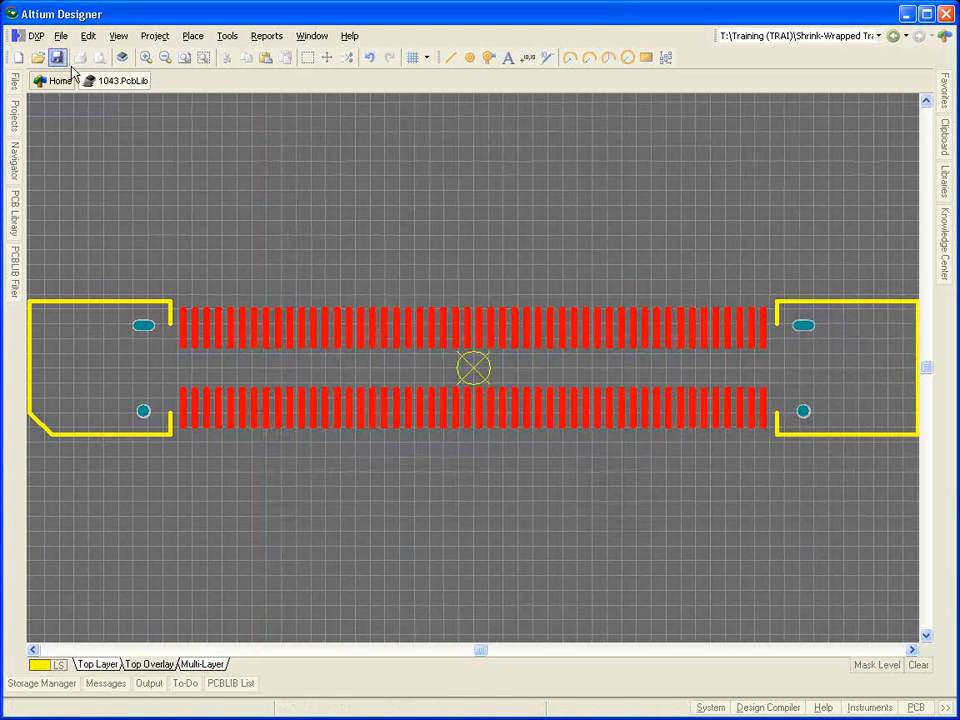
Step: Switch to Windows Explorer and expand the Library folder and its Pcb subfolder under Altium Designer 6
{"action": "key", "text": "alt+Tab"}
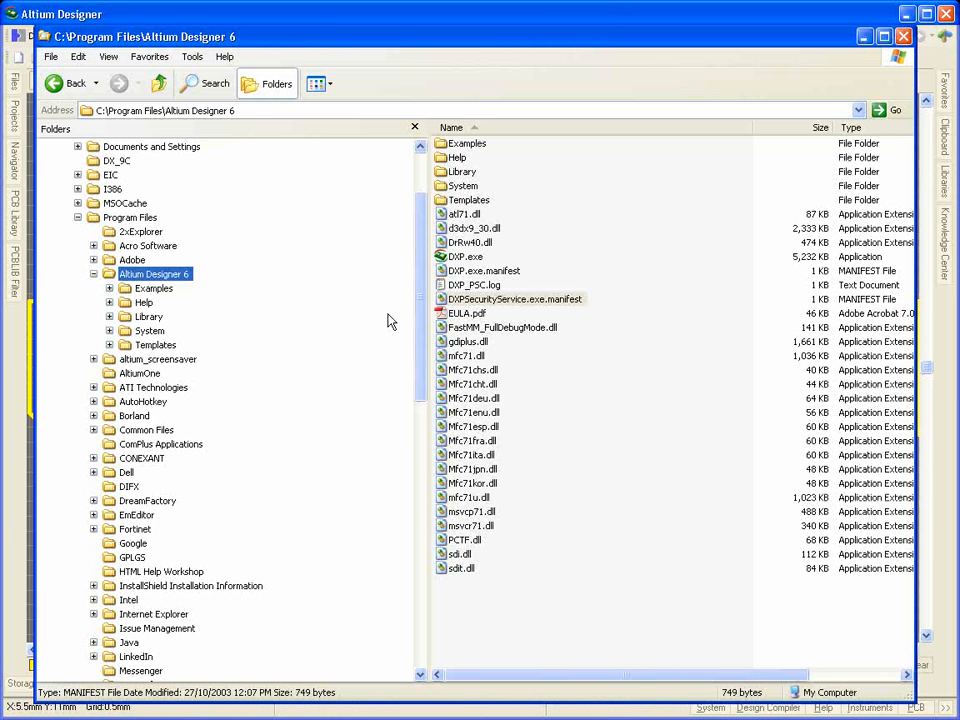
{"action": "left_click", "coordinate": [110, 316]}
{"action": "scroll", "coordinate": [220, 380], "scroll_direction": "down", "scroll_amount": 9}
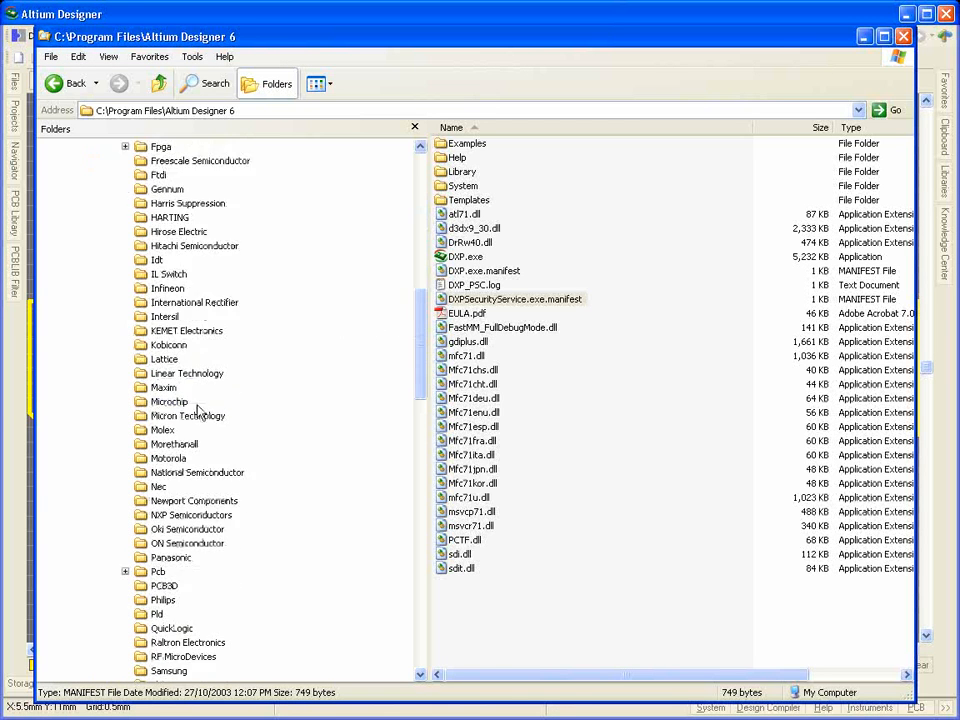
{"action": "scroll", "coordinate": [198, 410], "scroll_direction": "down", "scroll_amount": 4}
{"action": "left_click", "coordinate": [125, 401]}
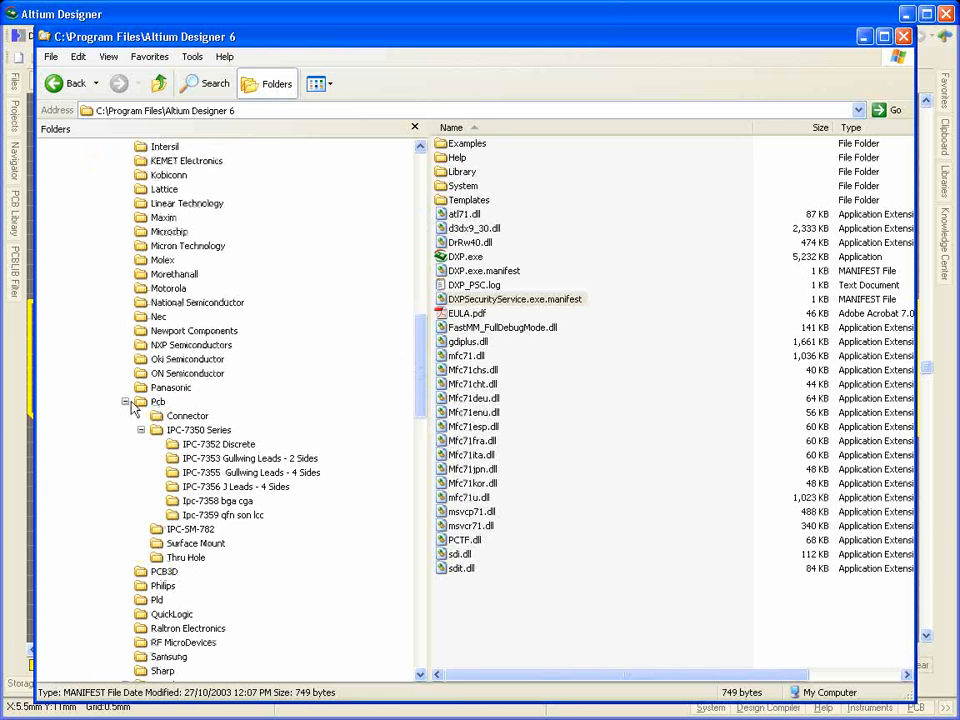
Step: Browse the footprint libraries in the IPC-7350 Series subfolders from IPC-7352 Discrete to IPC-7356 J Leads, and close Windows Explorer
{"action": "left_click", "coordinate": [190, 430]}
{"action": "left_click", "coordinate": [221, 448]}
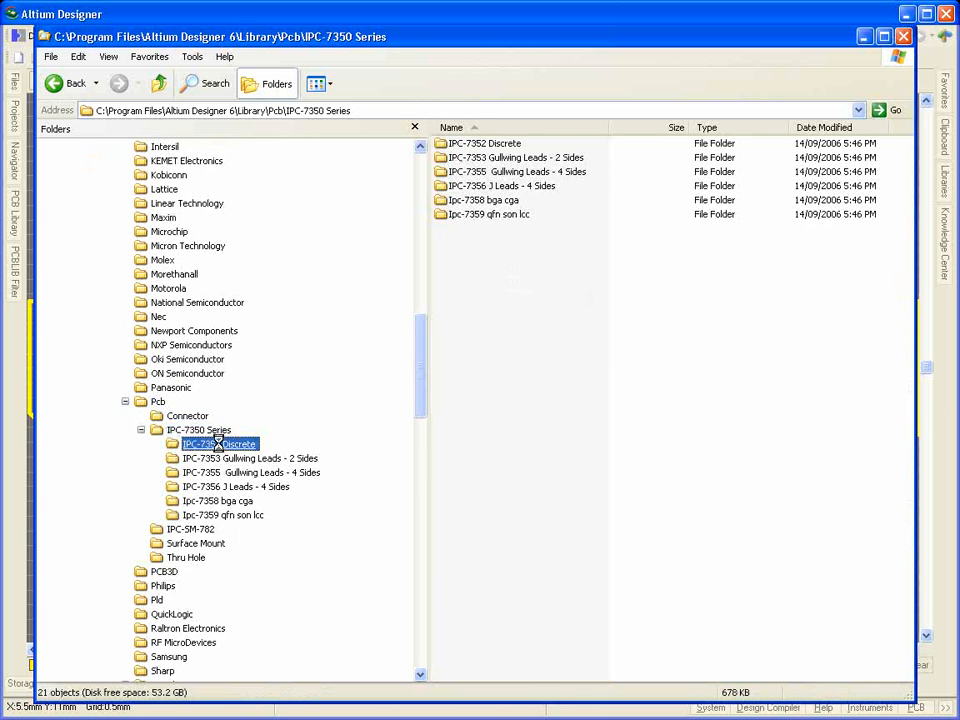
{"action": "left_click", "coordinate": [215, 458]}
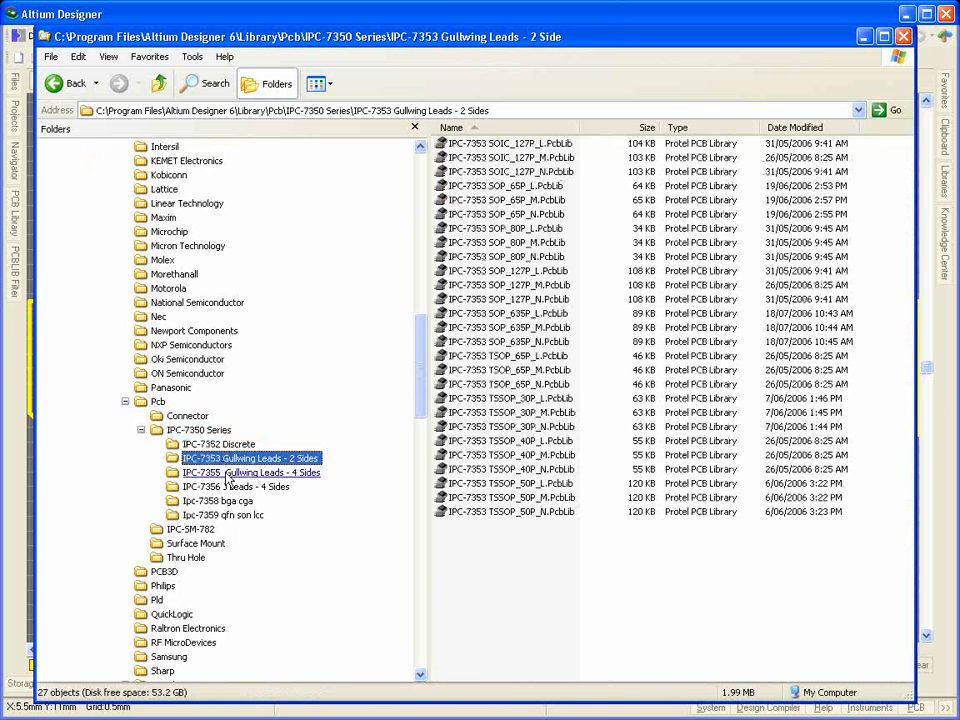
{"action": "left_click", "coordinate": [227, 474]}
{"action": "left_click", "coordinate": [230, 487]}
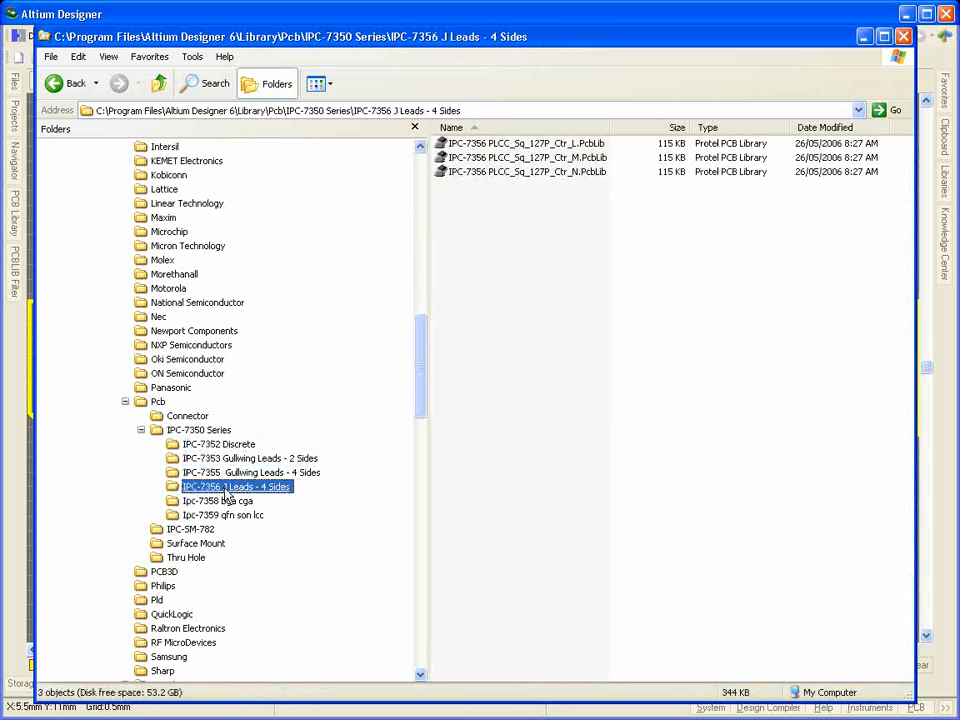
{"action": "key", "text": "alt+F4"}
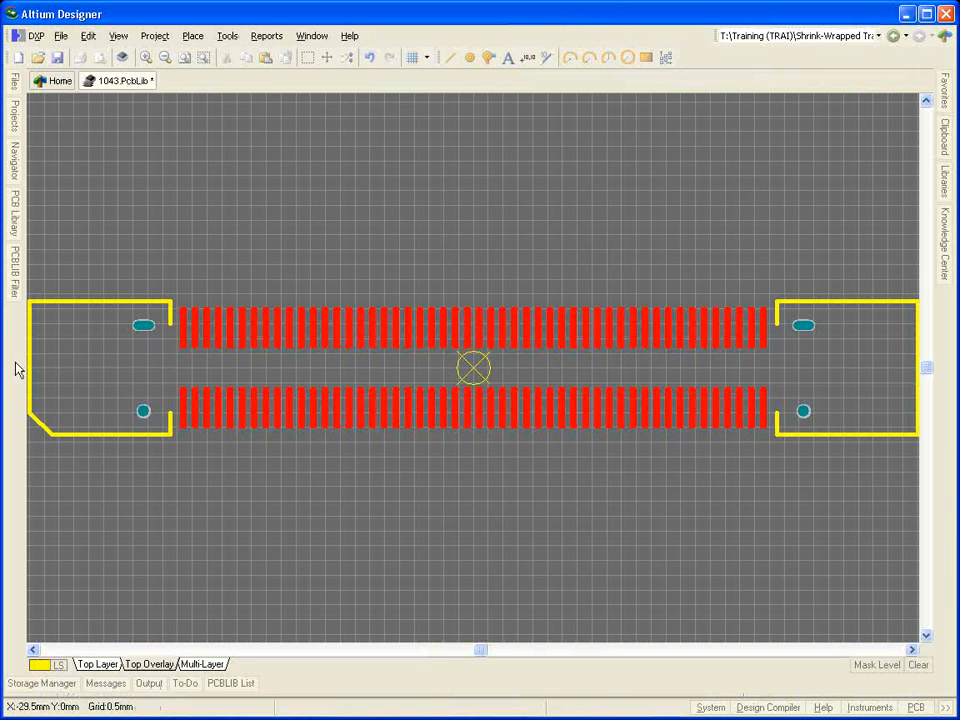
Step: Review the component patterns offered by the Component Wizard, from Capacitors to Leadless Chip Carriers (LCC), and cancel the wizard
{"action": "left_click", "coordinate": [228, 36]}
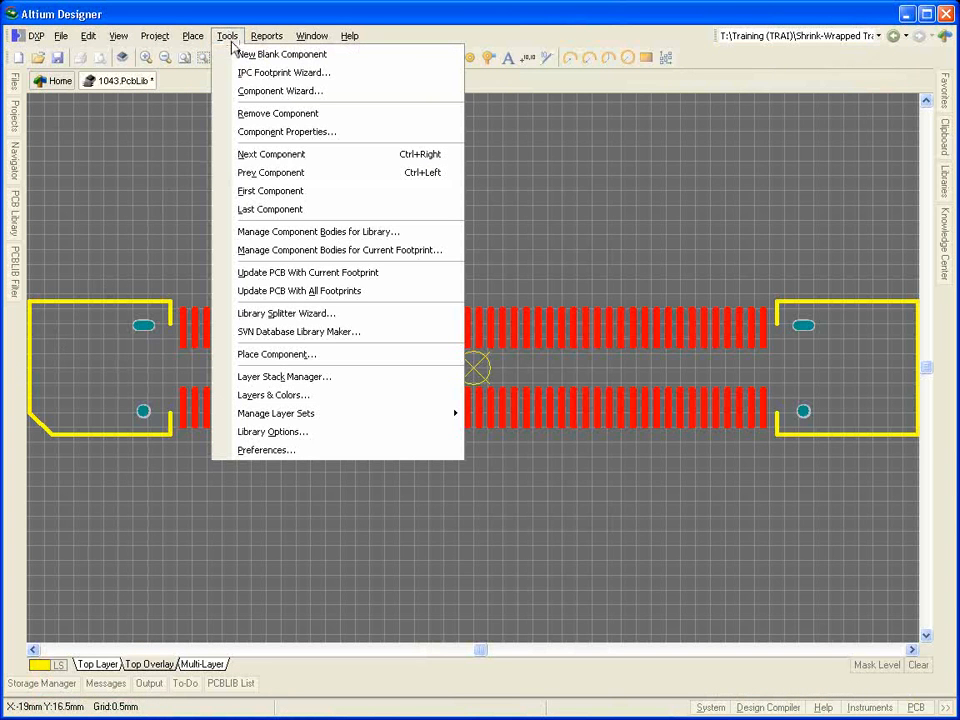
{"action": "left_click", "coordinate": [370, 92]}
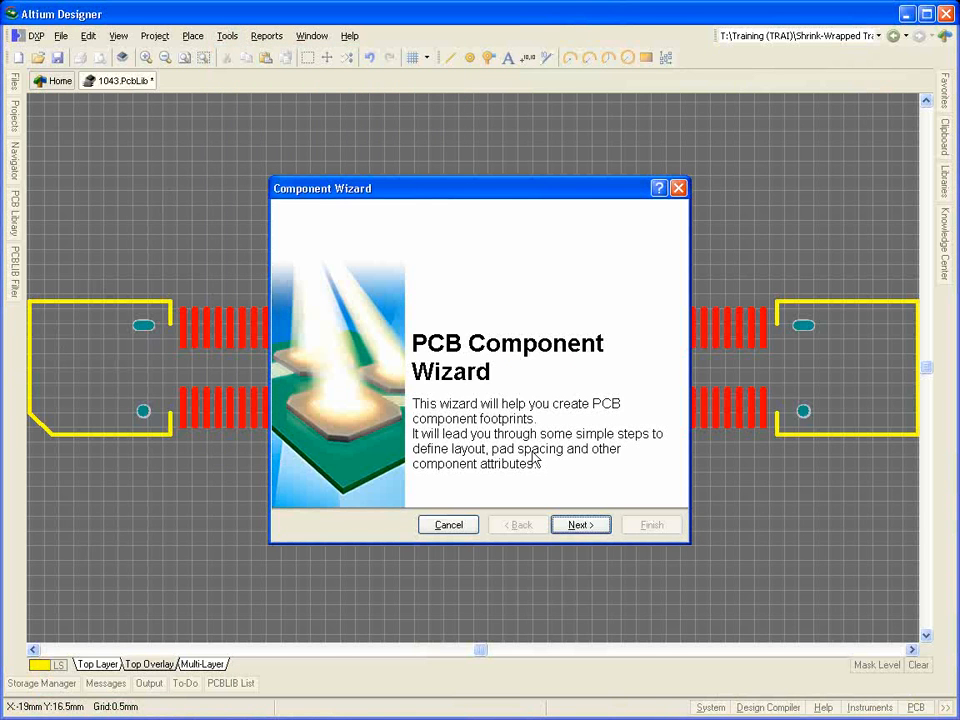
{"action": "left_click", "coordinate": [587, 526]}
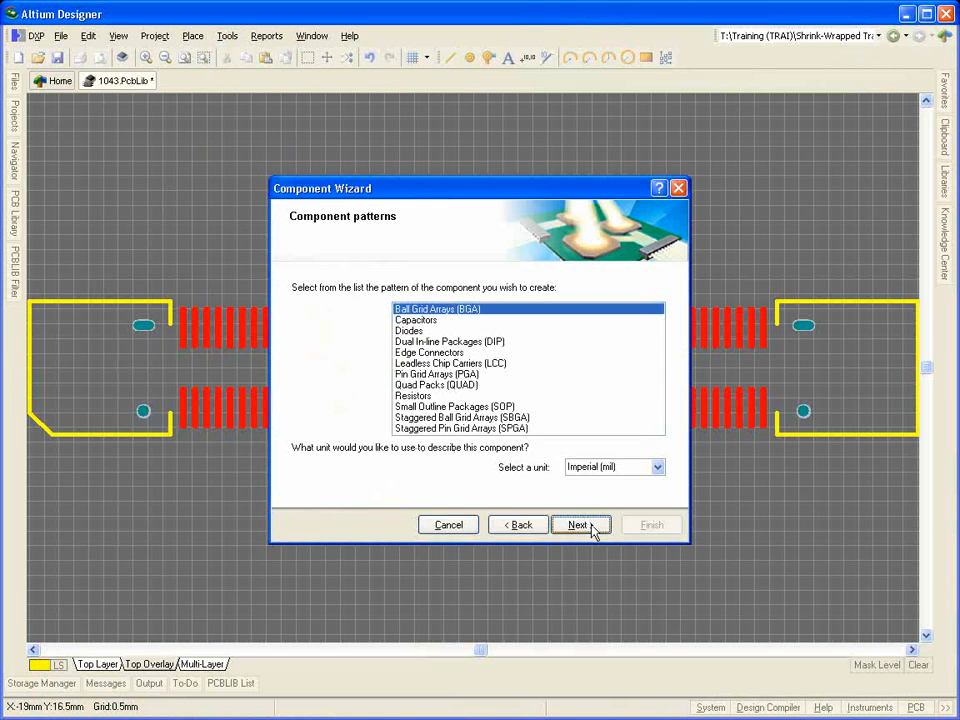
{"action": "left_click", "coordinate": [447, 322]}
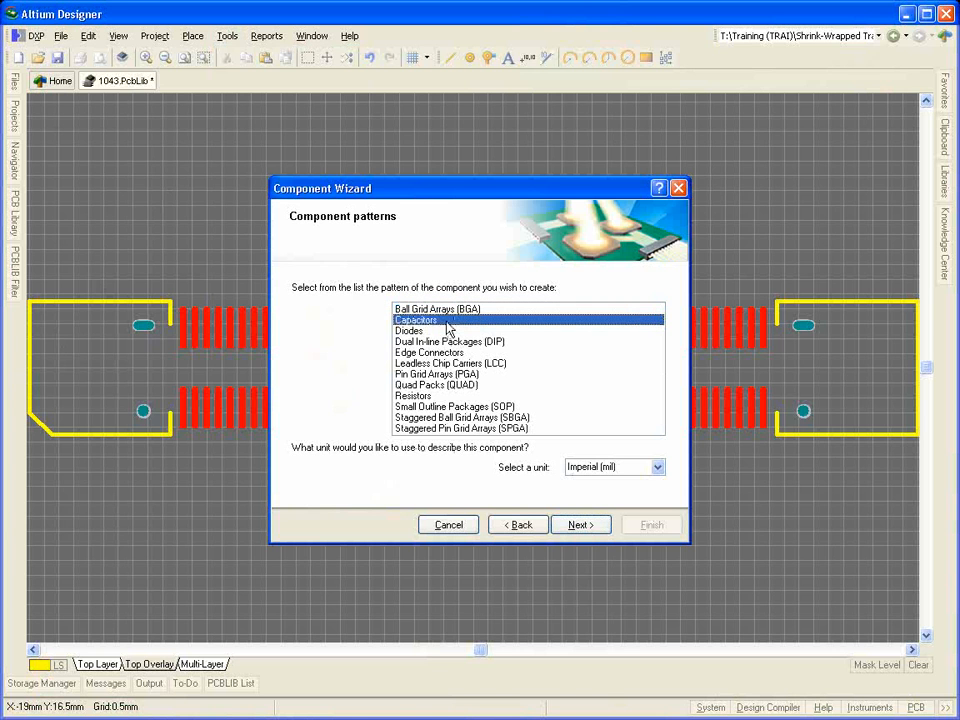
{"action": "left_click", "coordinate": [541, 331]}
{"action": "key", "text": "Down"}
{"action": "key", "text": "Down"}
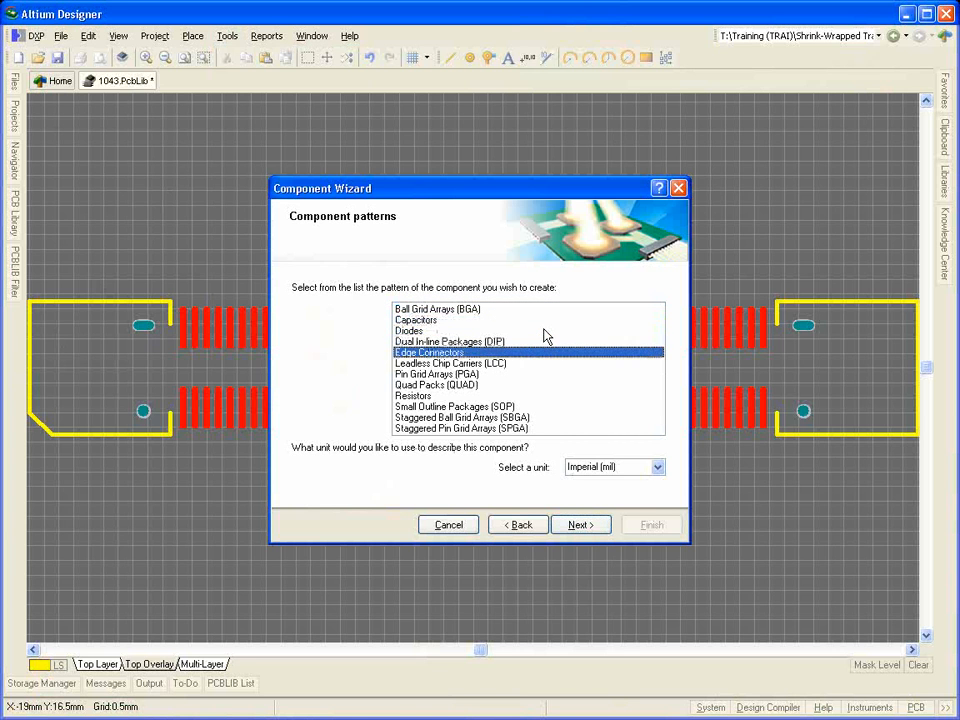
{"action": "key", "text": "Down"}
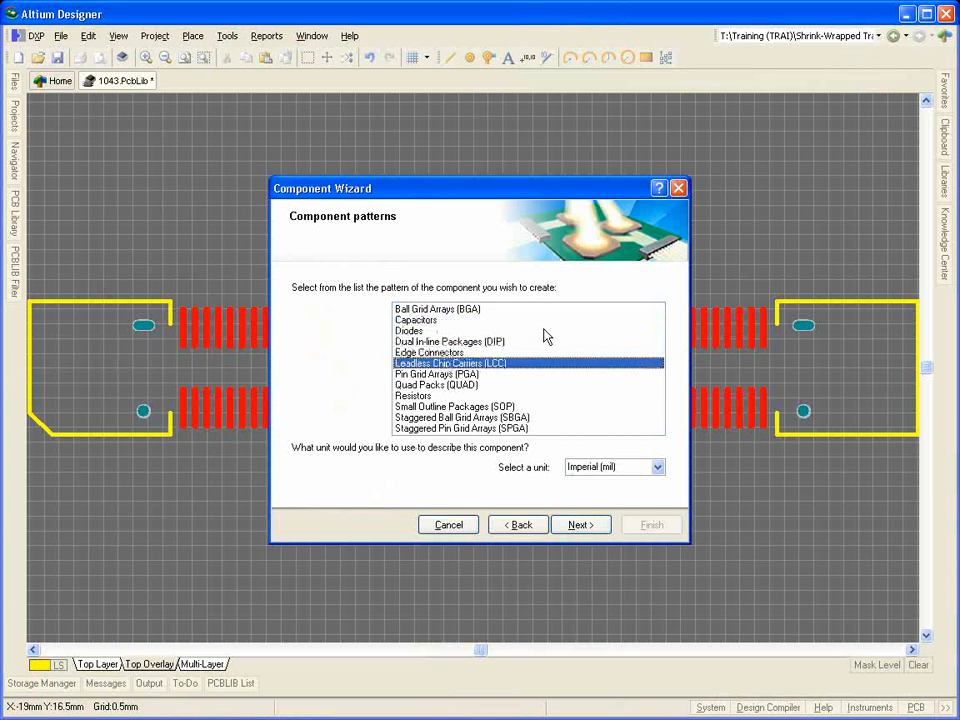
{"action": "left_click", "coordinate": [471, 522]}
Step: Start the IPC Footprint Wizard, choose BGA (Ball Grid Array) as the footprint type and advance to the package dimensions
{"action": "left_click", "coordinate": [220, 39]}
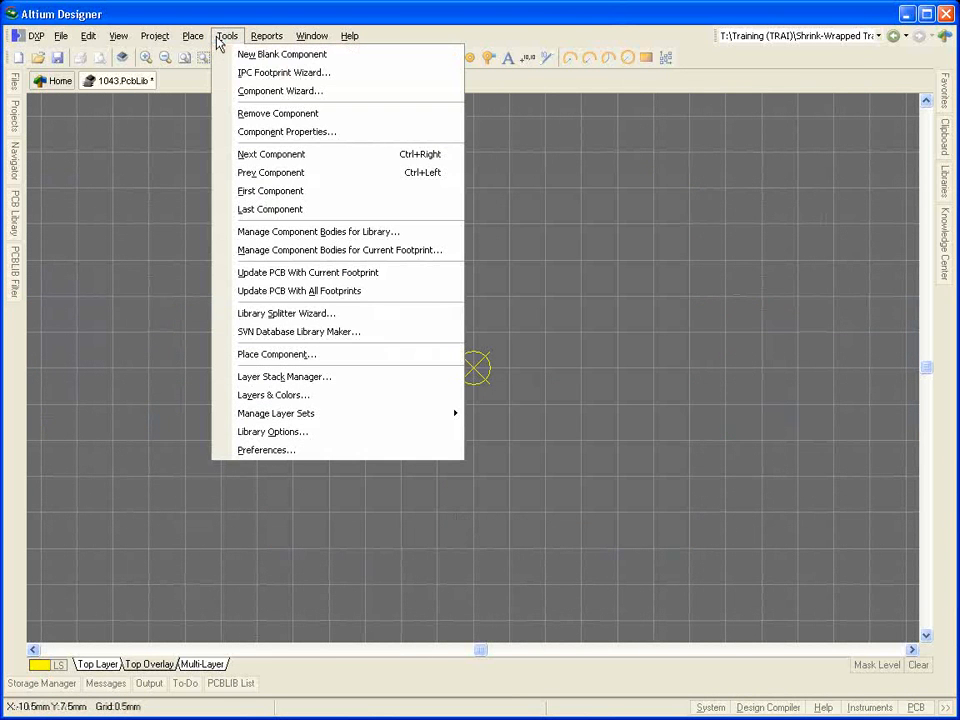
{"action": "left_click", "coordinate": [340, 77]}
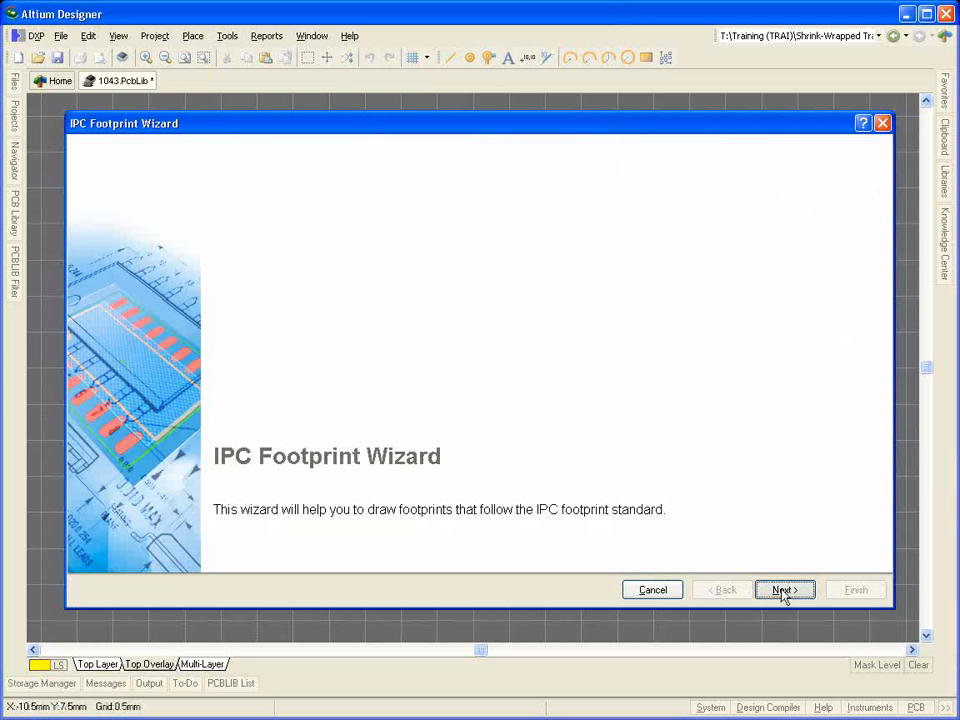
{"action": "left_click", "coordinate": [784, 590]}
{"action": "left_click", "coordinate": [418, 270]}
{"action": "left_click", "coordinate": [418, 271]}
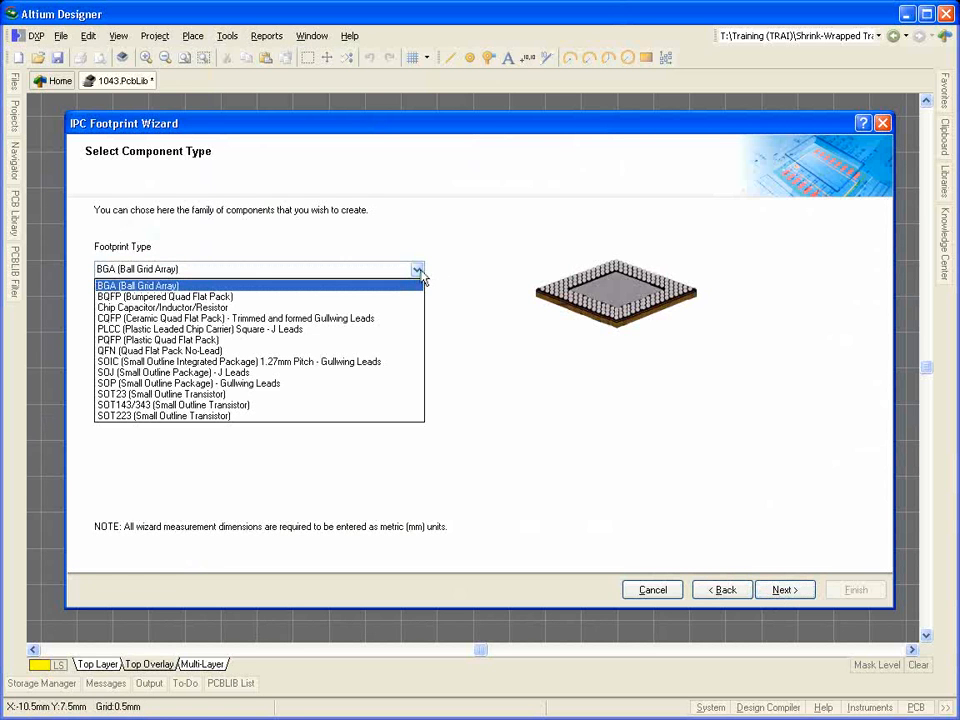
{"action": "left_click", "coordinate": [418, 287]}
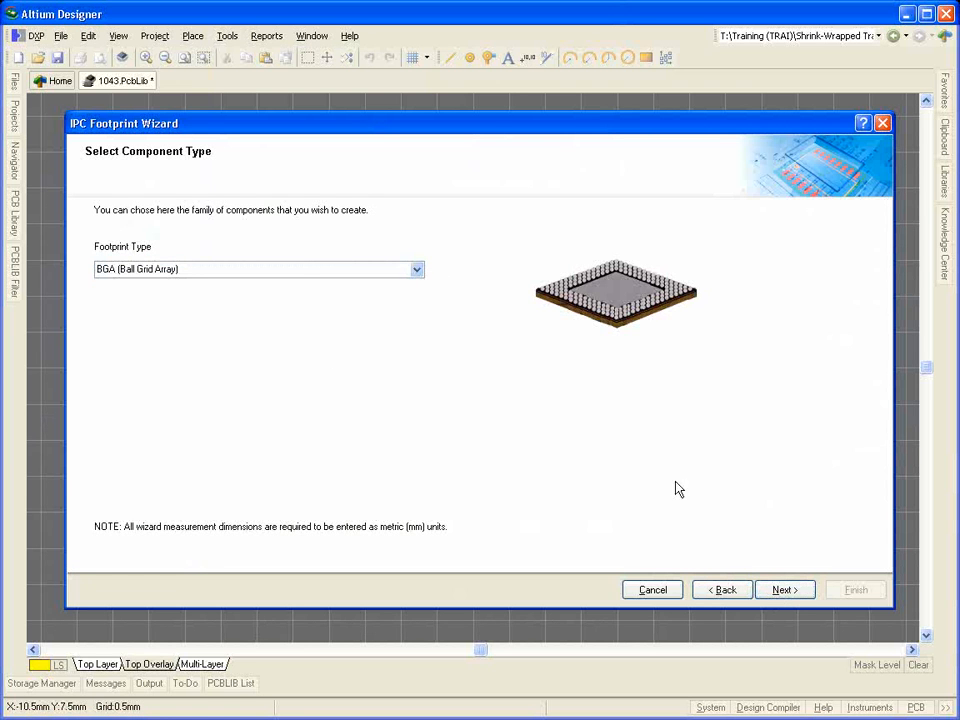
{"action": "left_click", "coordinate": [784, 590]}
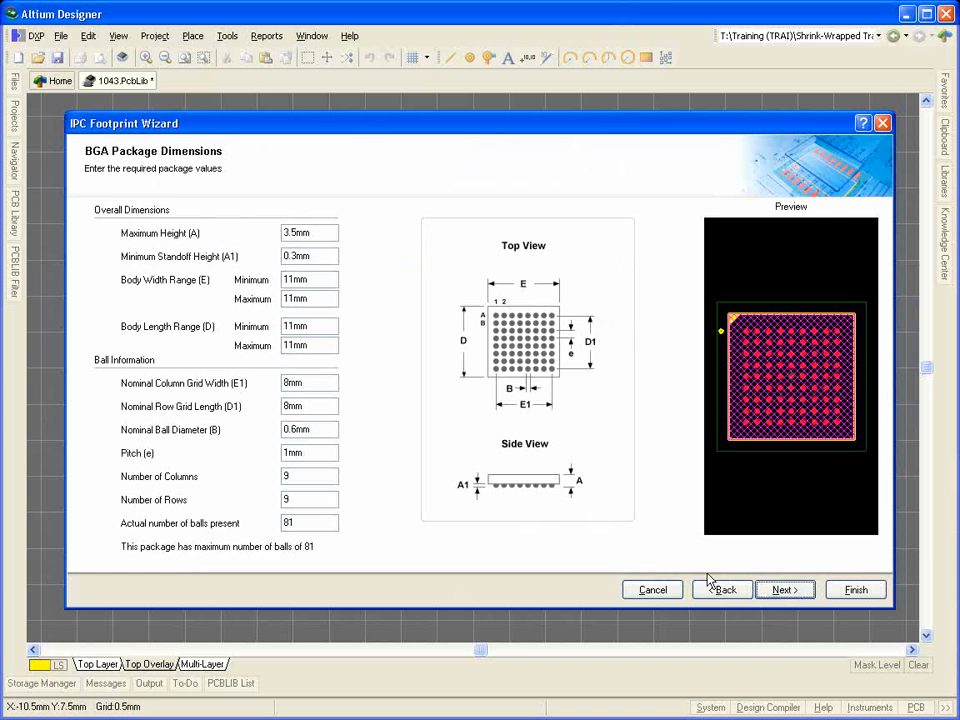